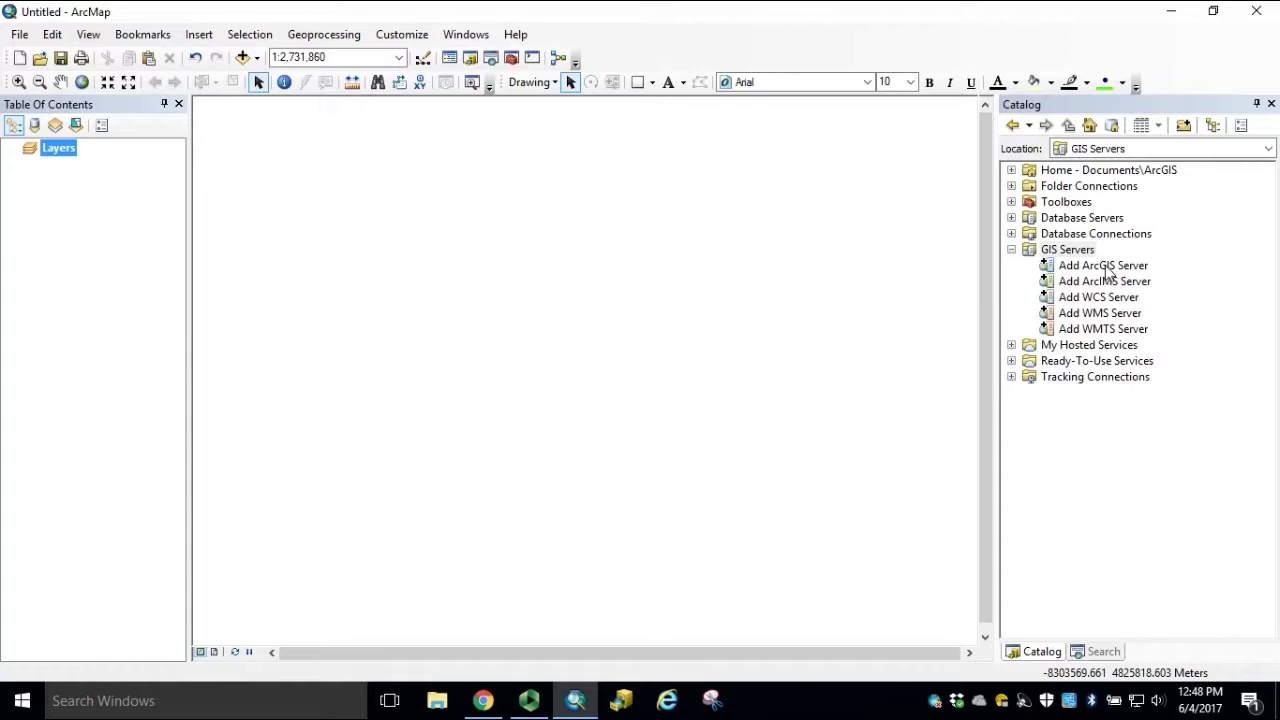
Add an ArcGIS Server connection to the imap REST services on lidar.geodata.md.gov
double_click(1108, 270)
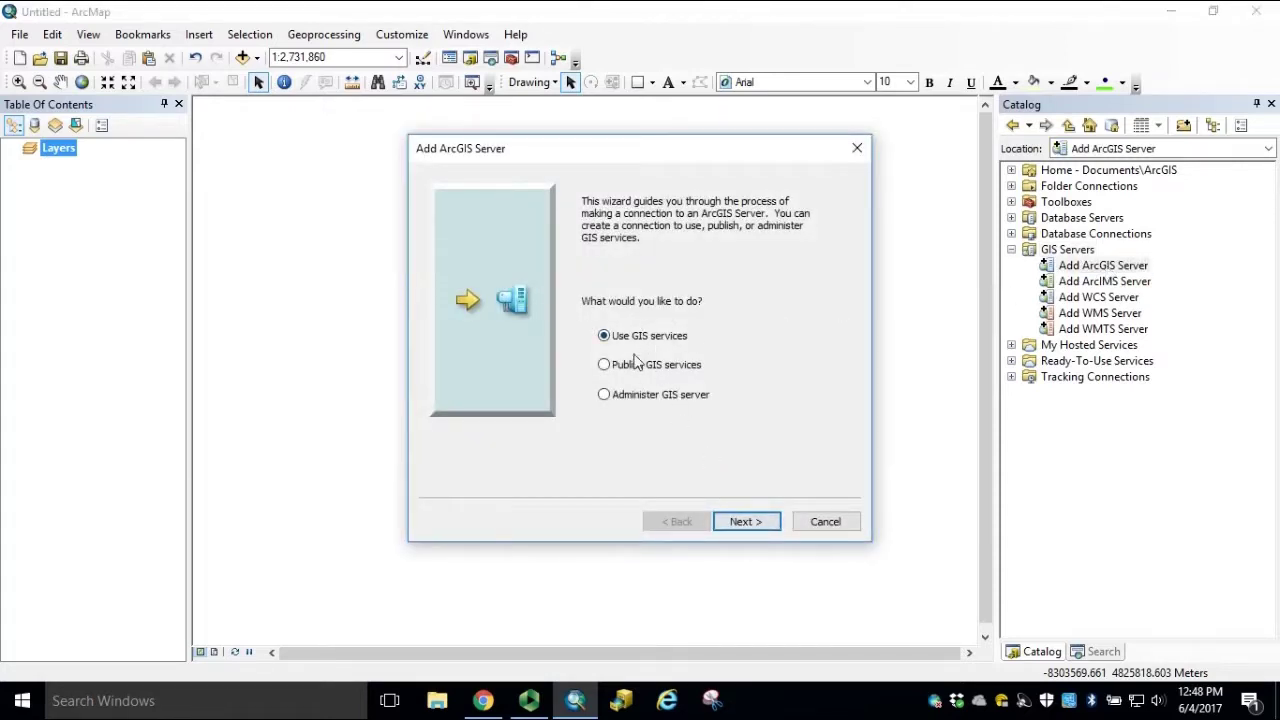
click(752, 525)
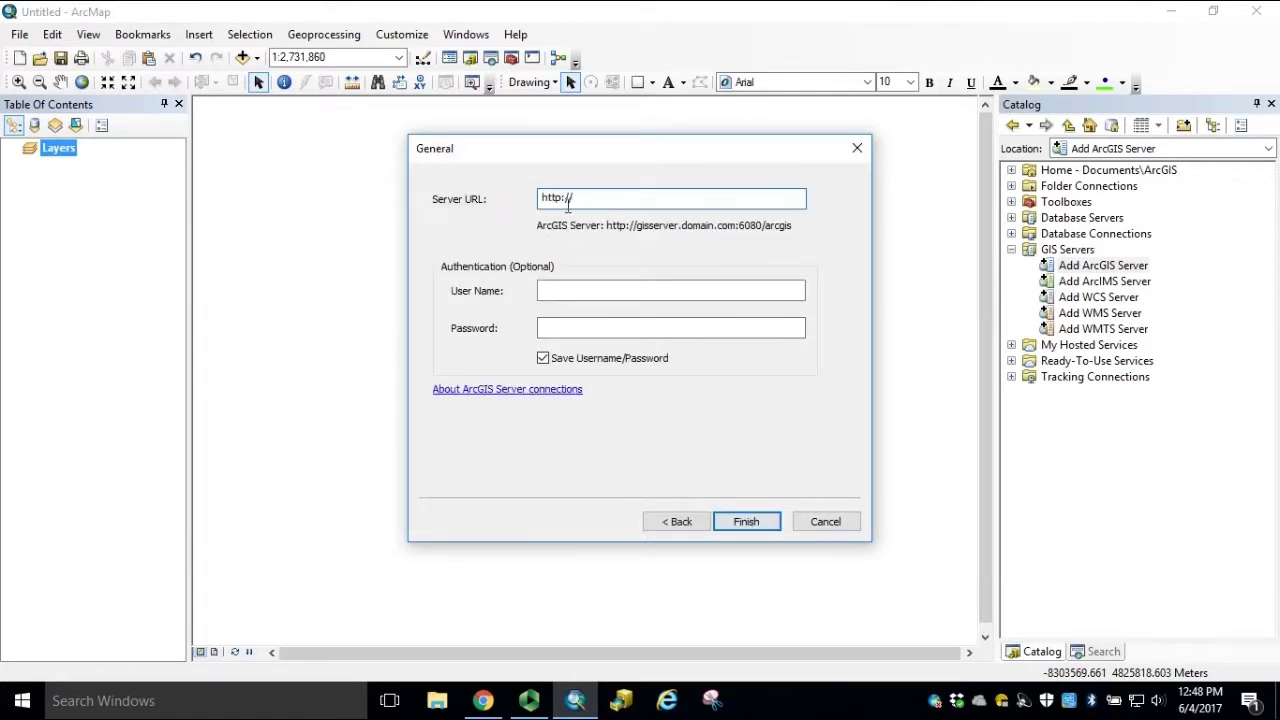
drag(568, 200, 450, 215)
text(http://lidar.geodata.md.gov/imap/rest/services)
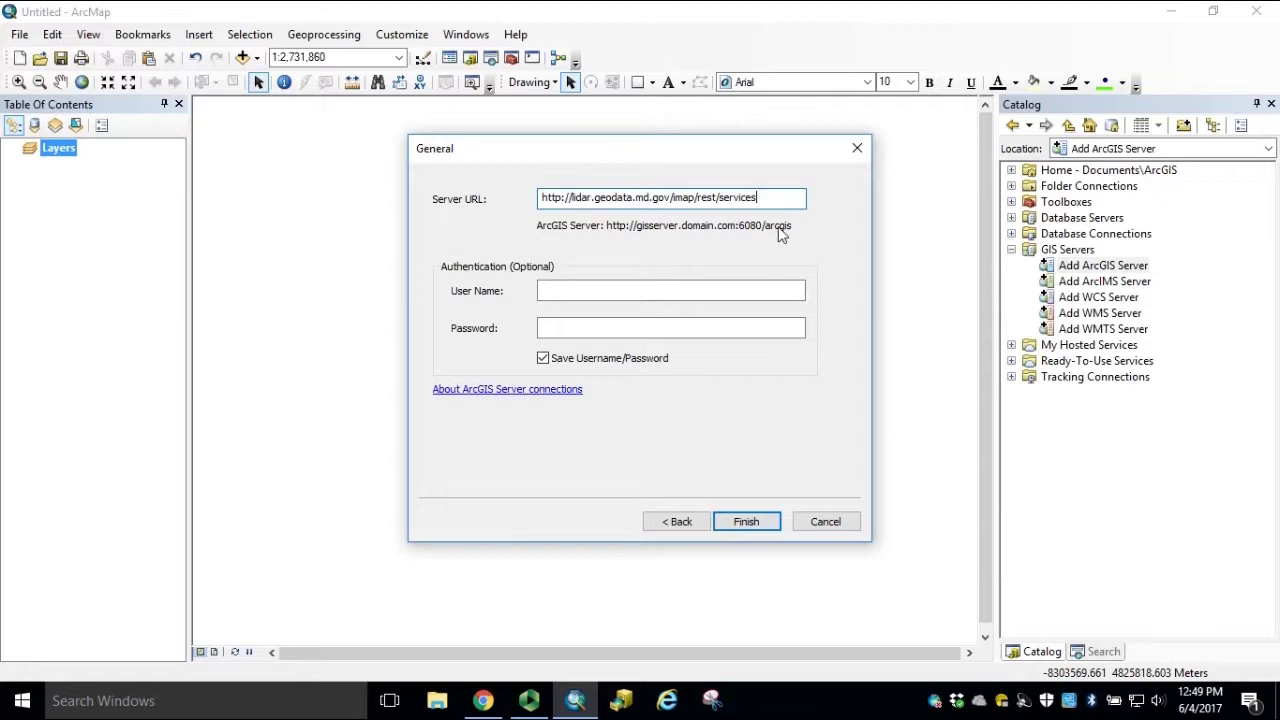
click(755, 527)
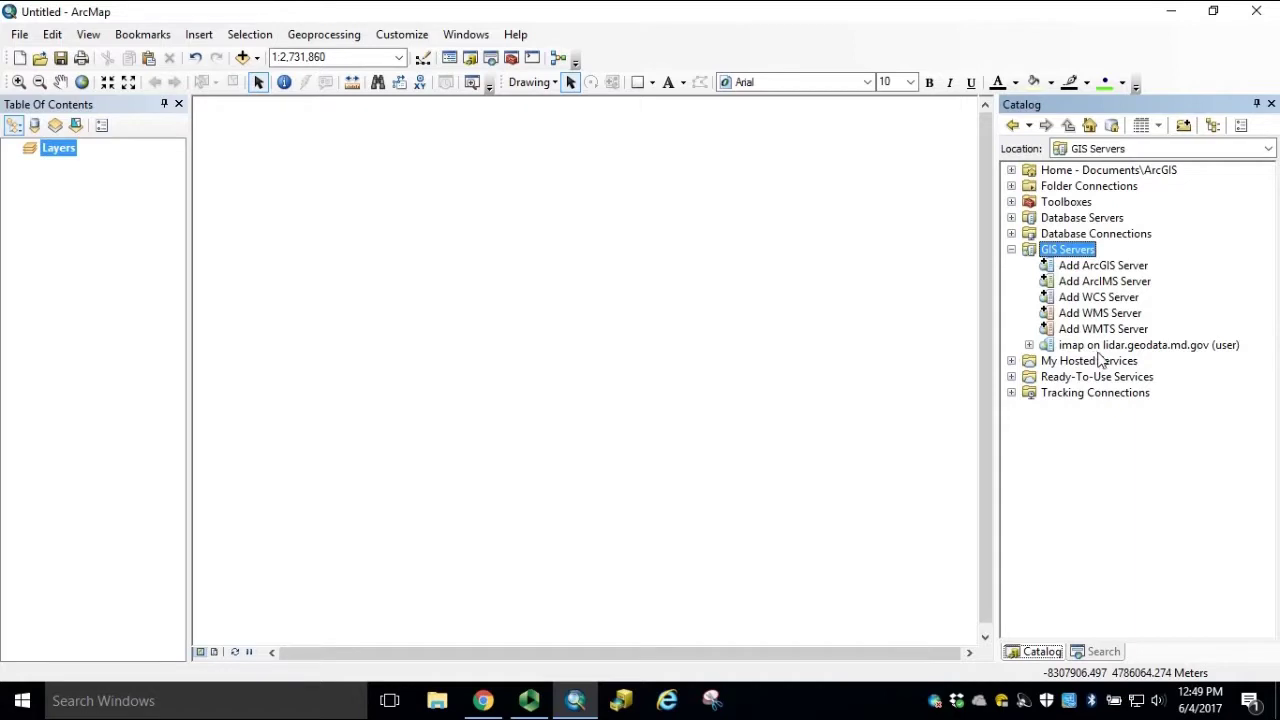
Expand imap and its Status folder, then drag MD_DownloadBlocks onto the map
click(1029, 345)
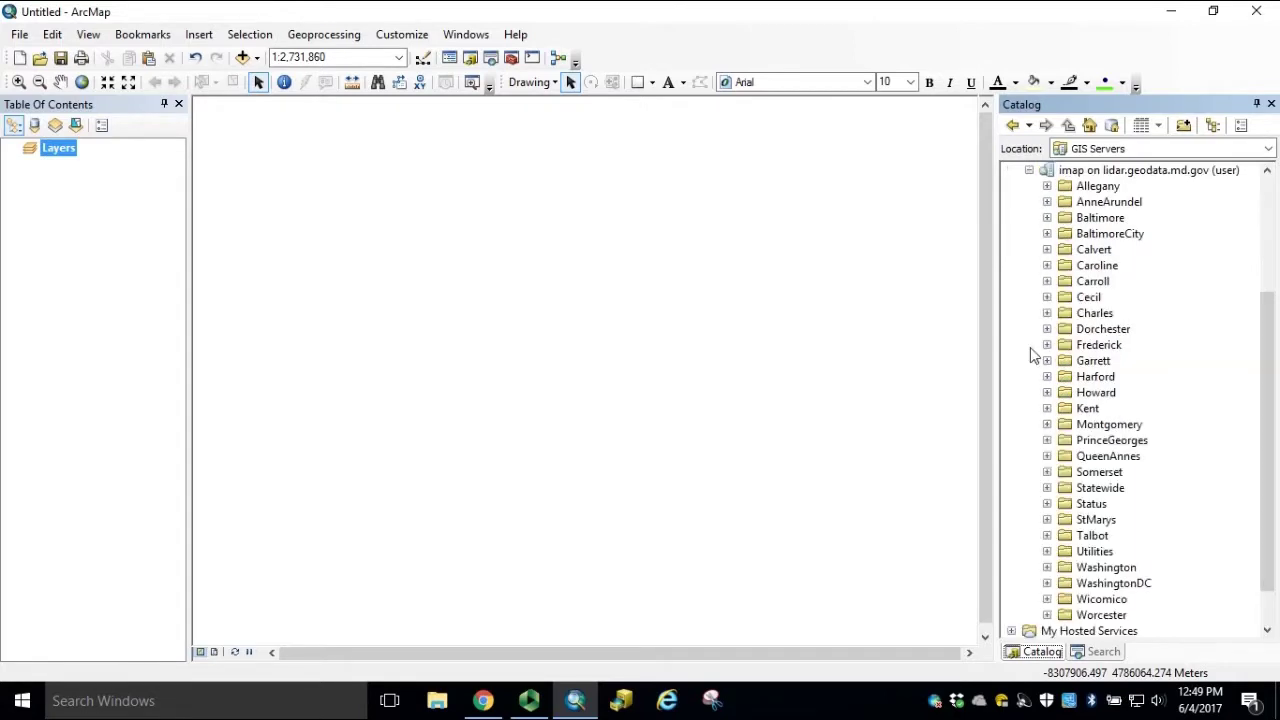
click(1047, 504)
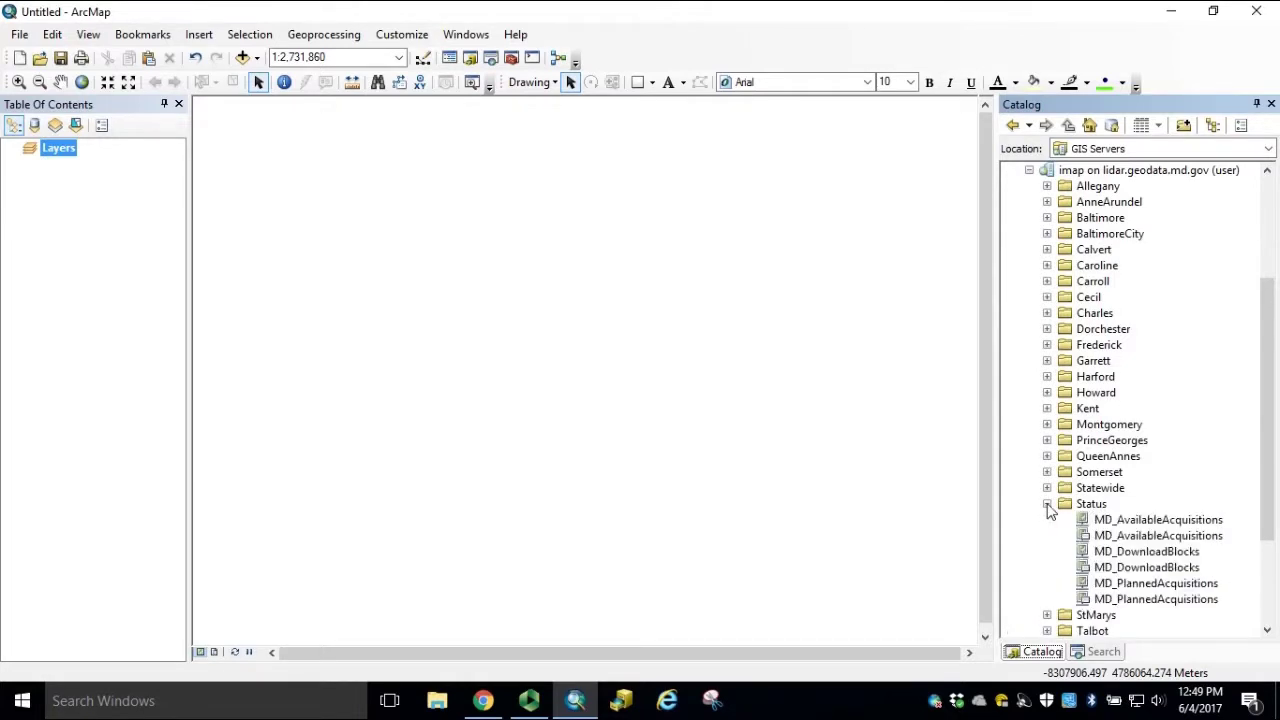
click(1108, 552)
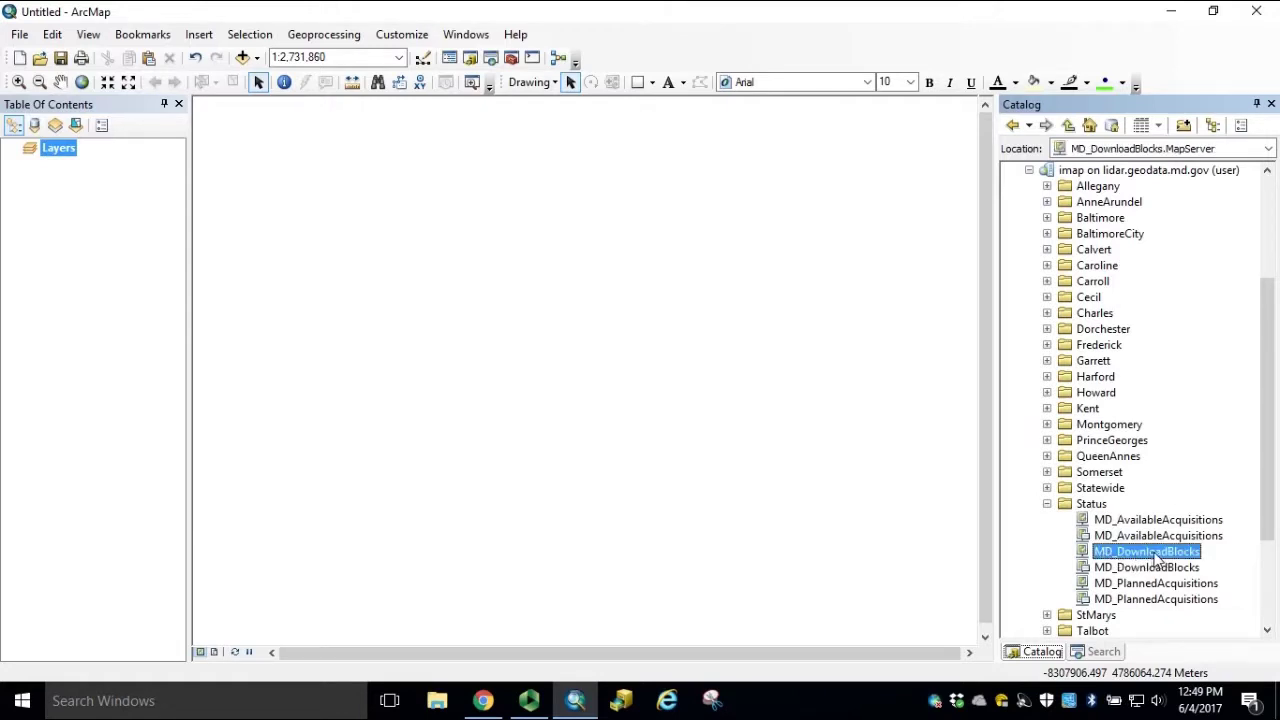
drag(1152, 558, 656, 516)
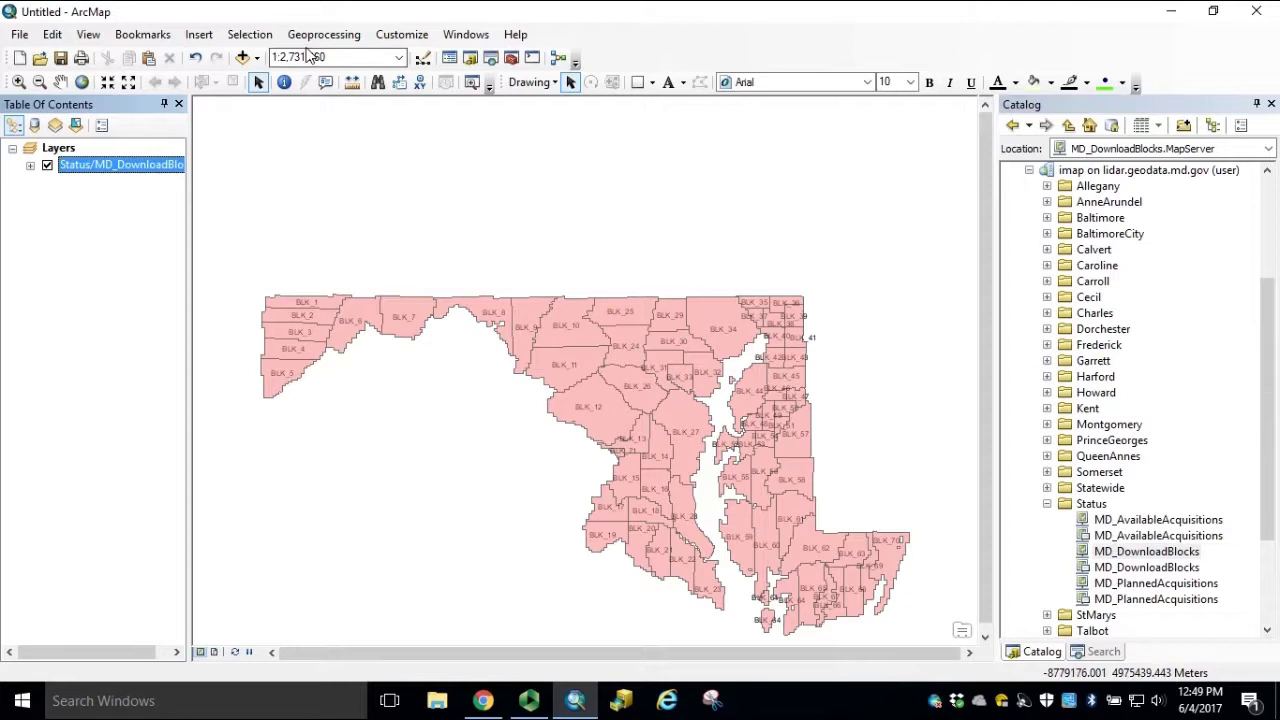
Identify block BLK_30 on the map and follow its Block Download Link
click(285, 83)
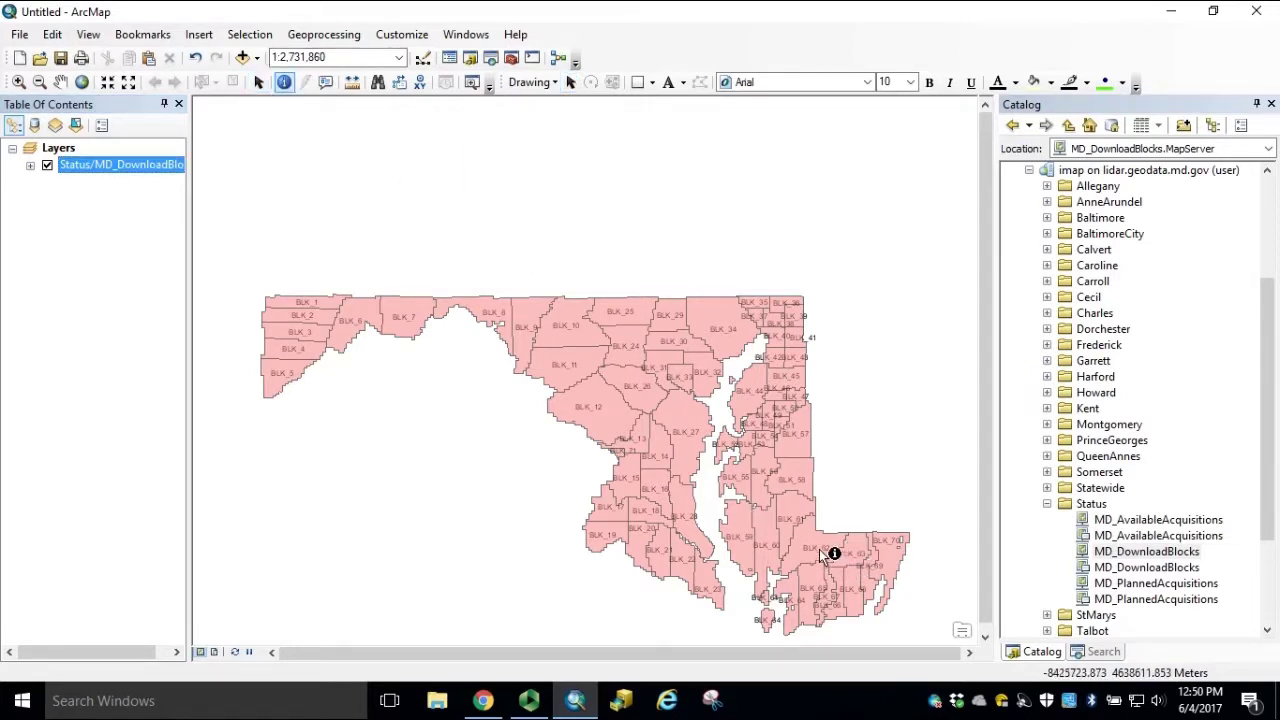
click(691, 357)
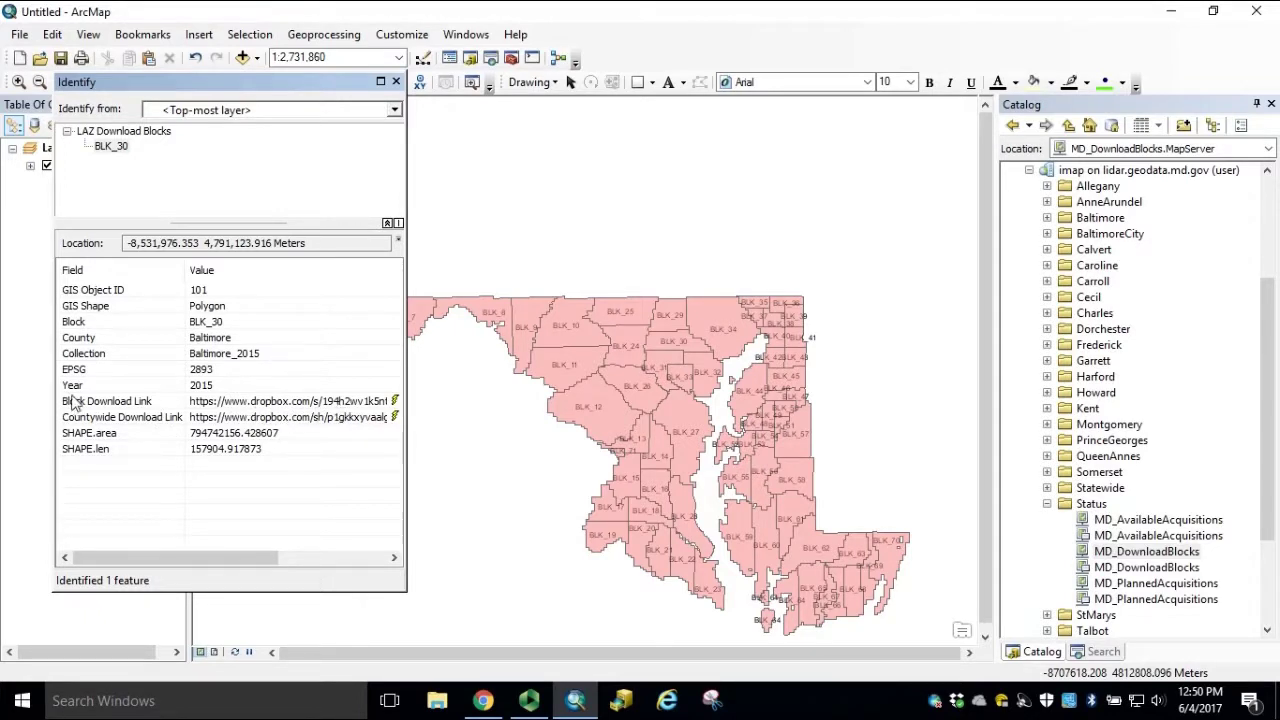
click(288, 406)
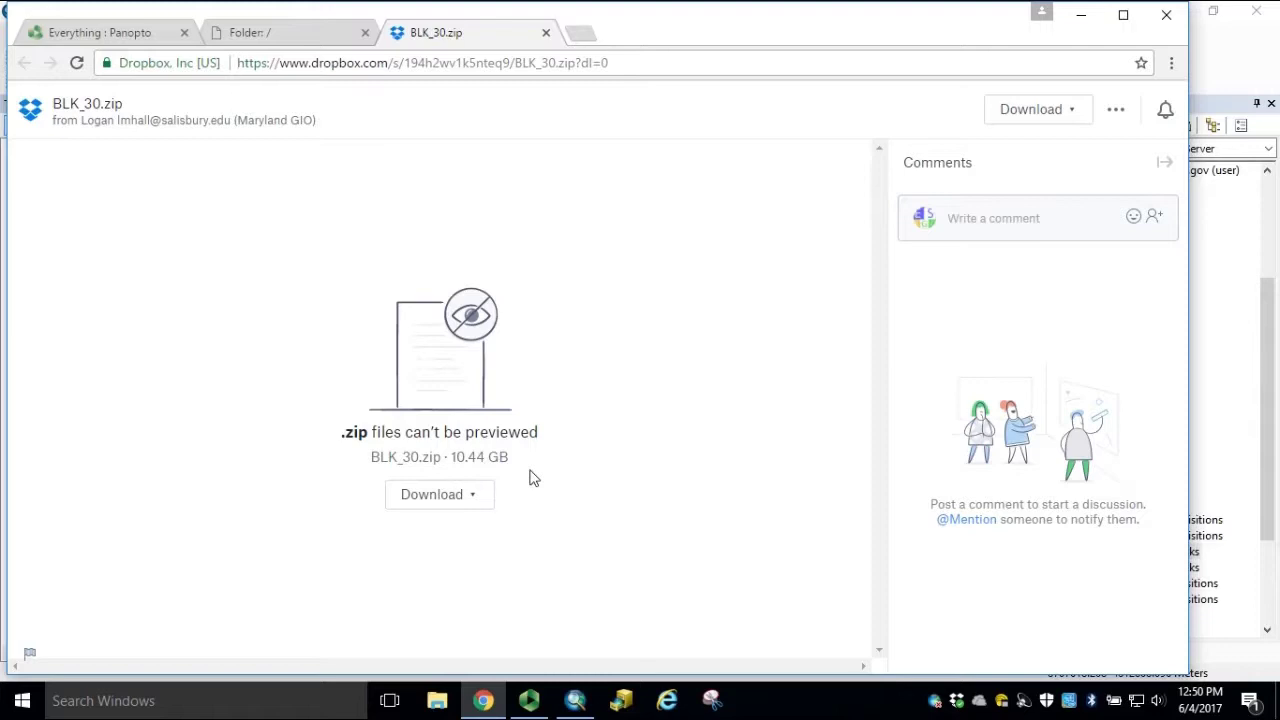
Check the Download dropdown options for BLK_30.zip on Dropbox, then close it
click(485, 500)
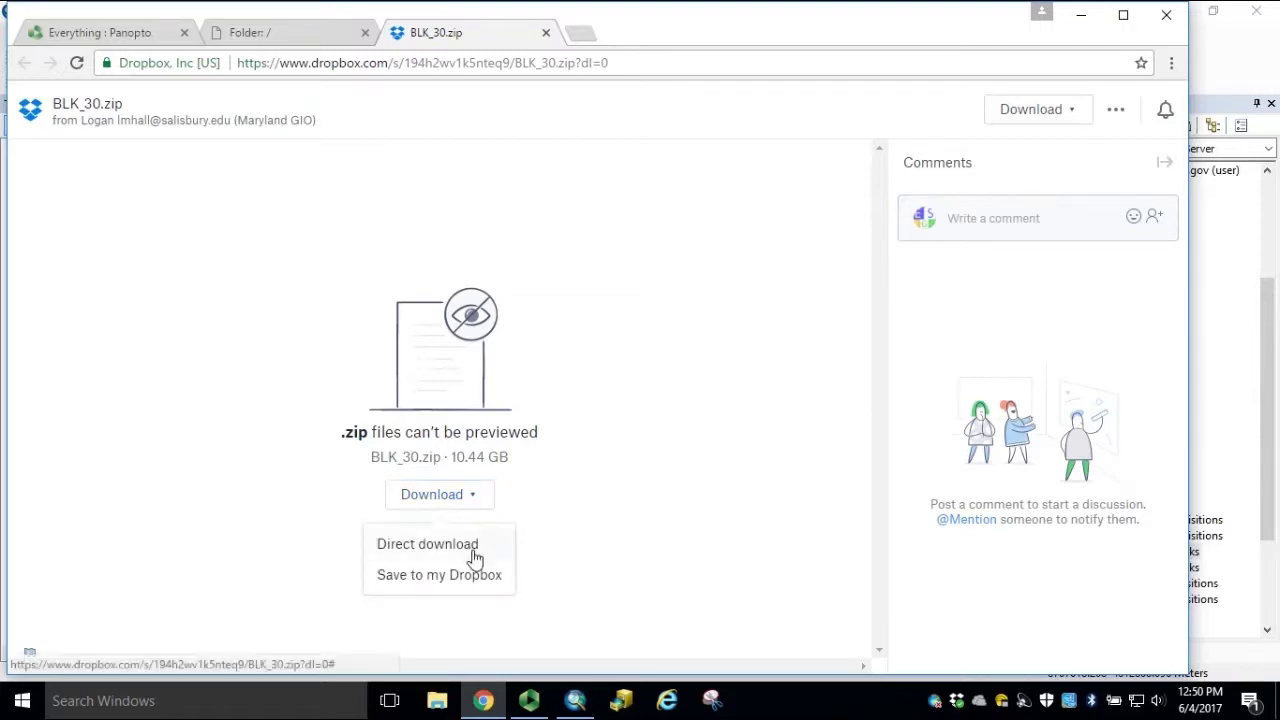
click(561, 501)
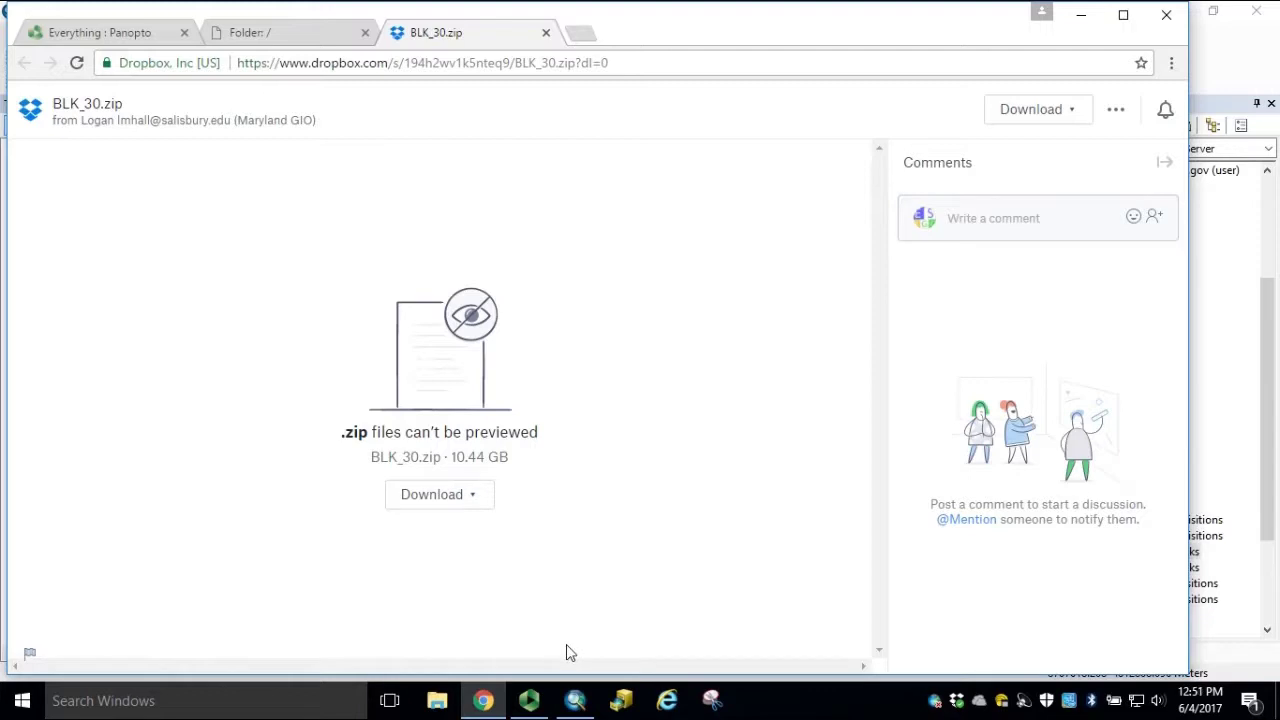
Use Extract All on BLK_30.zip in Downloads to unpack it into a BLK_30 folder
click(437, 700)
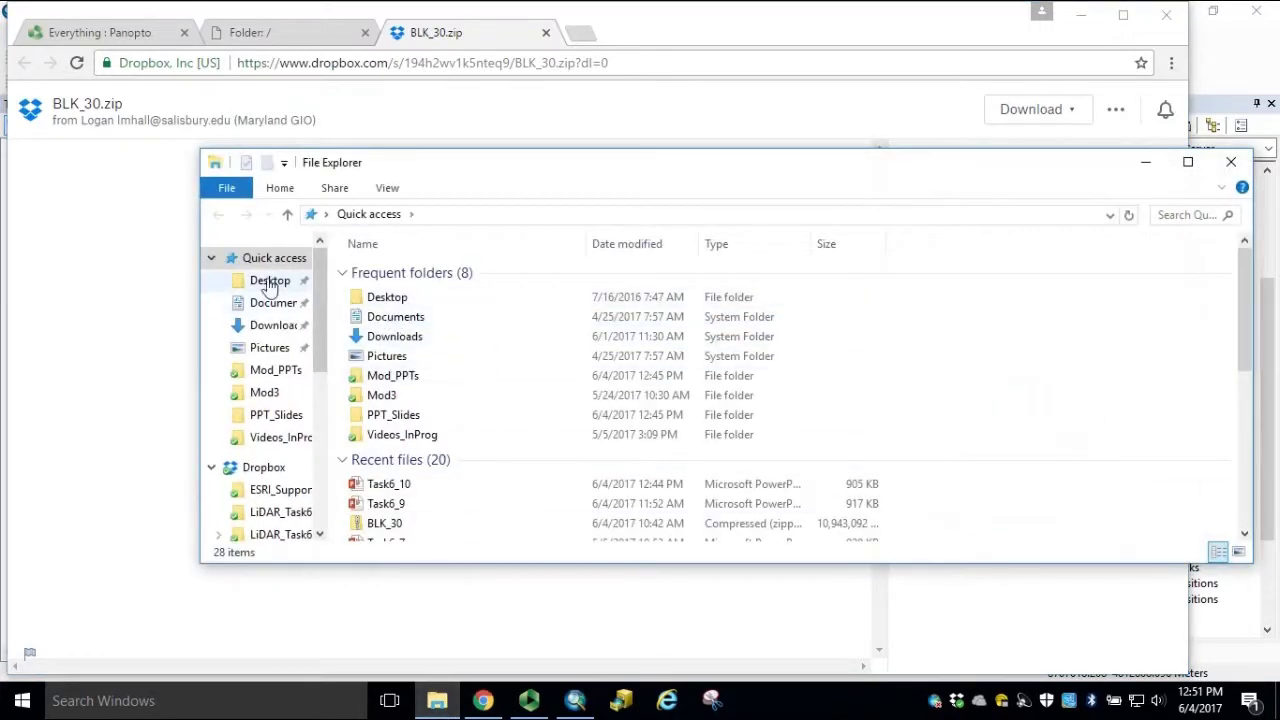
click(272, 326)
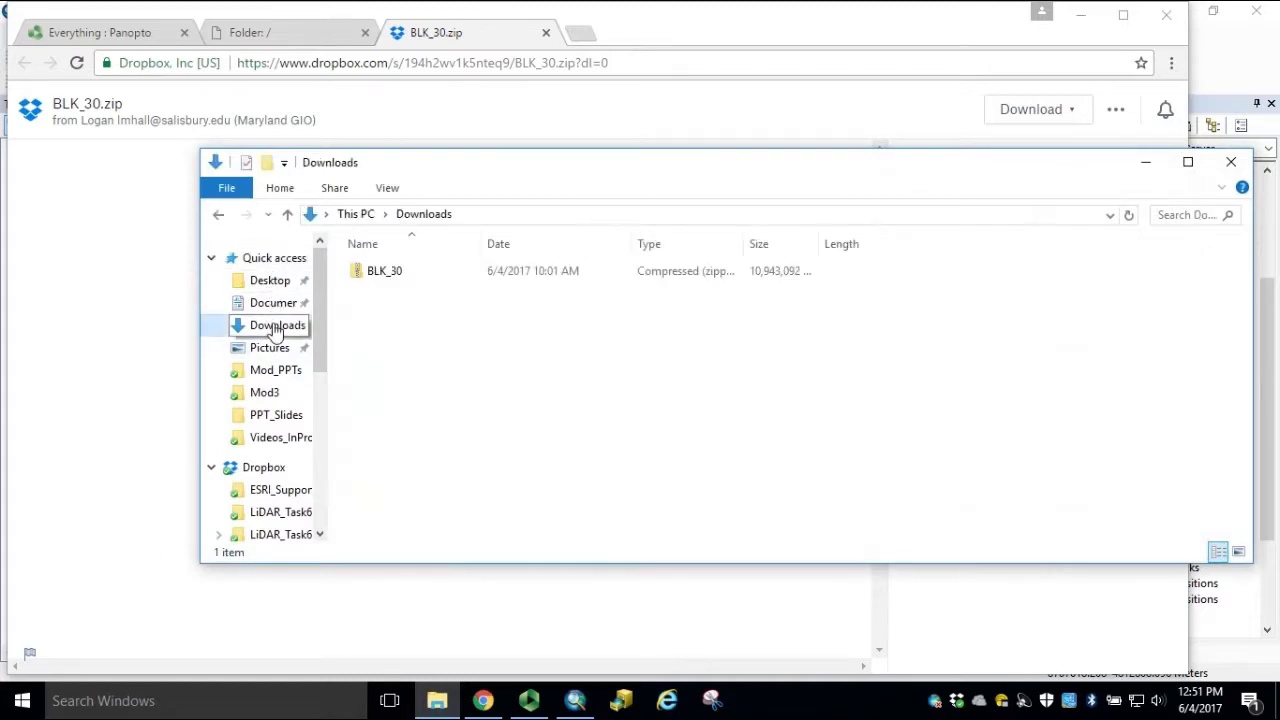
drag(667, 173, 578, 187)
click(290, 286)
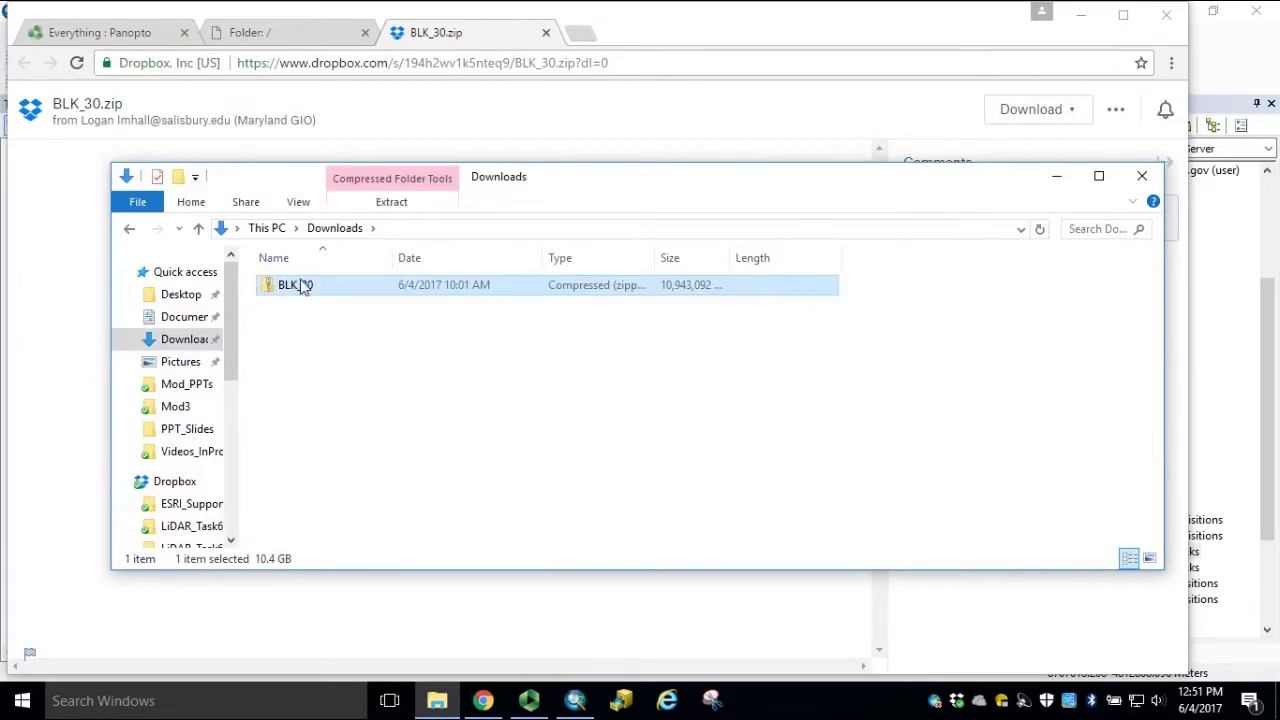
right_click(298, 290)
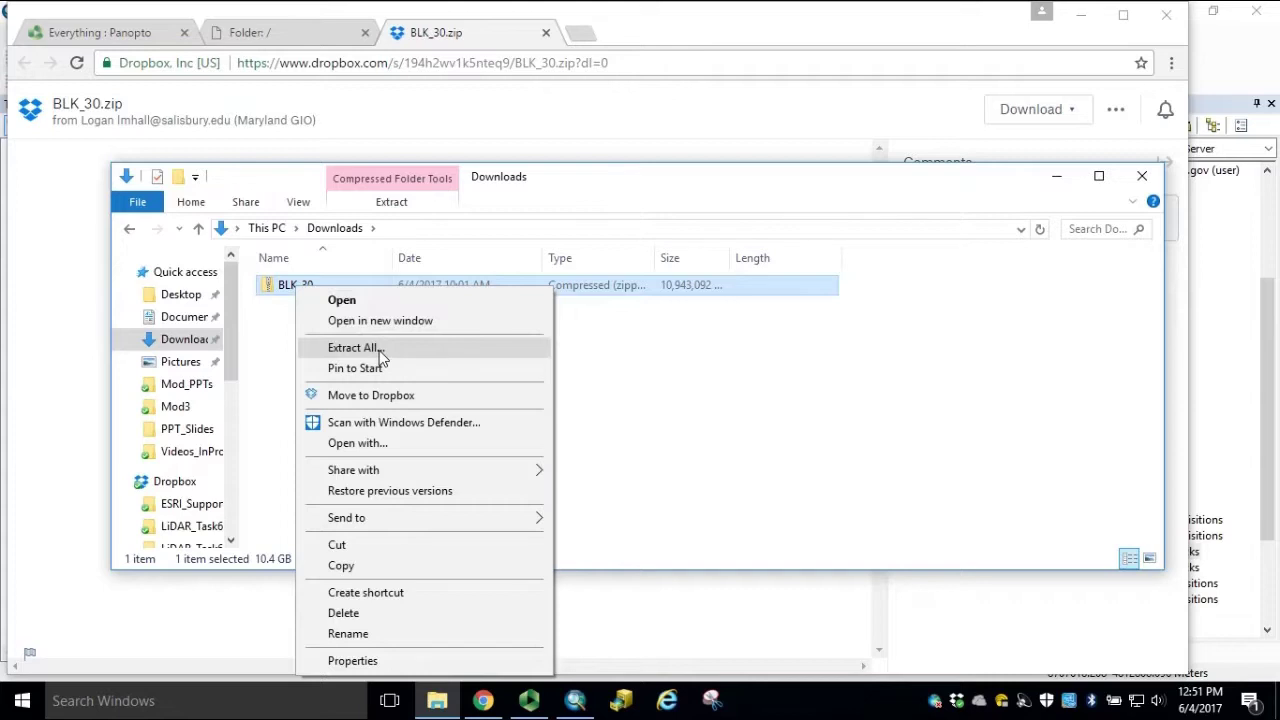
click(352, 347)
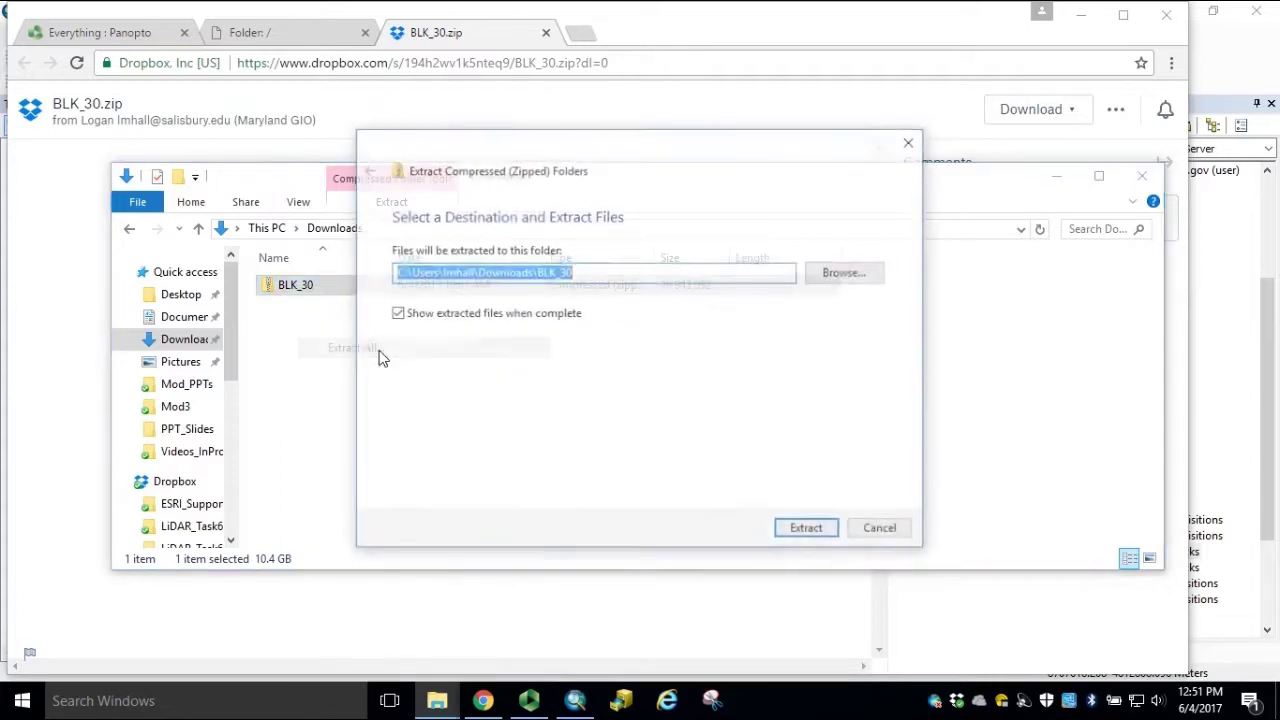
click(809, 531)
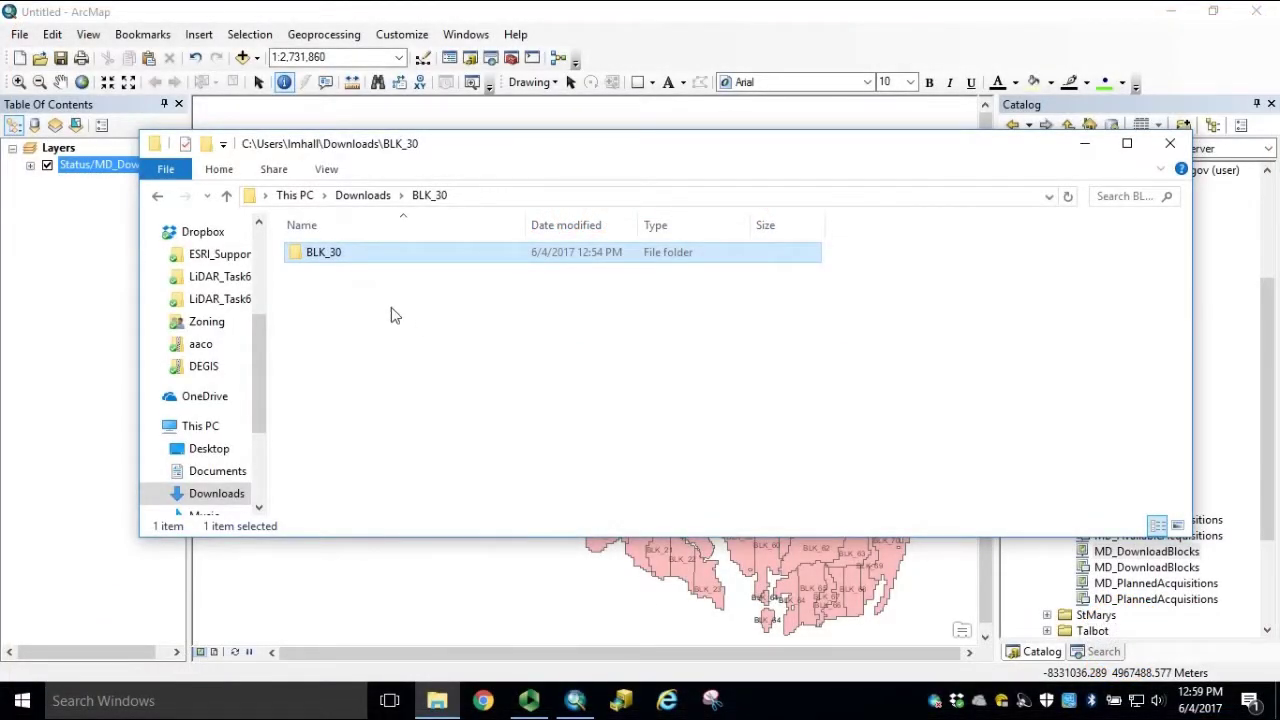
Inside the extracted BLK_30 folder, open a command window on the LAZ folder
double_click(317, 256)
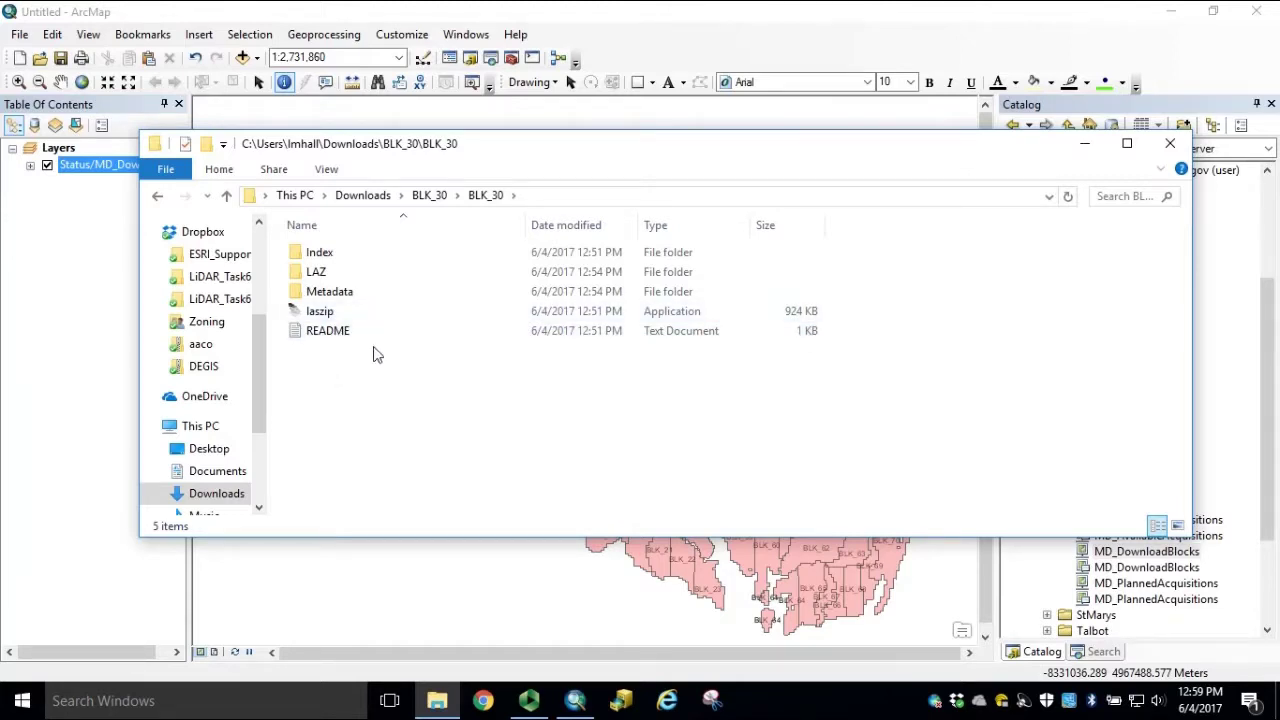
right_click(318, 280)
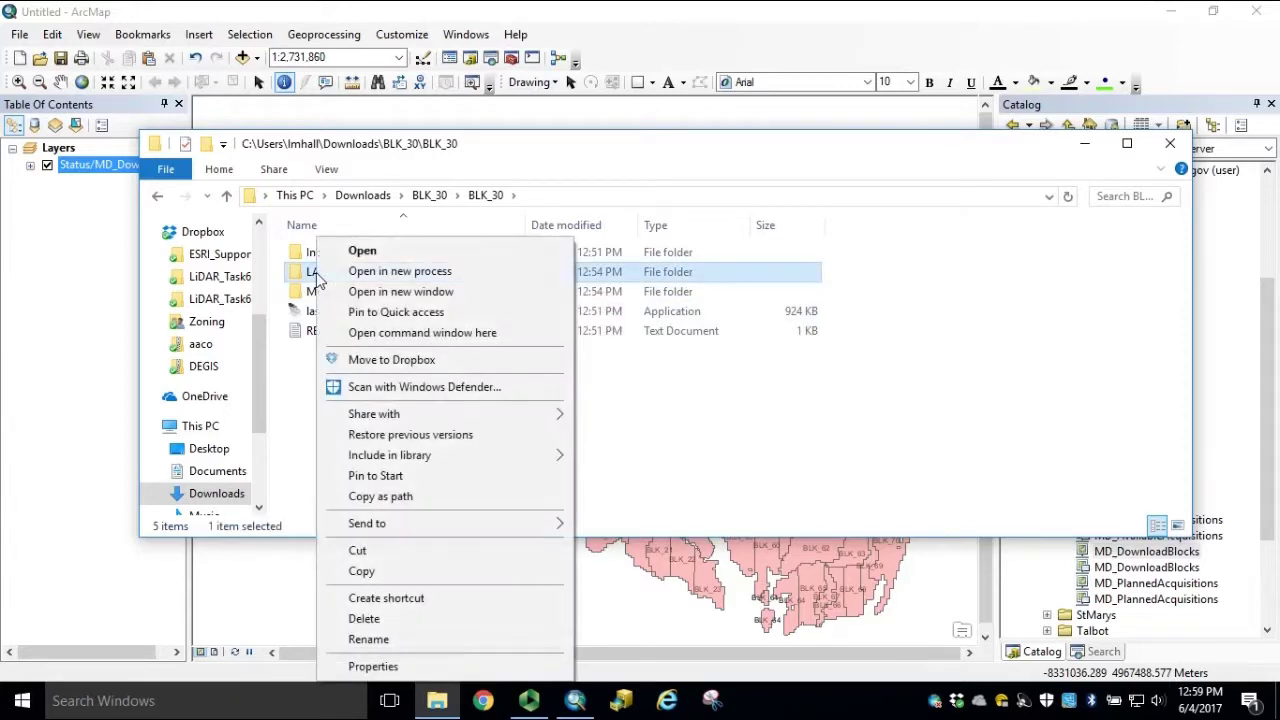
click(522, 337)
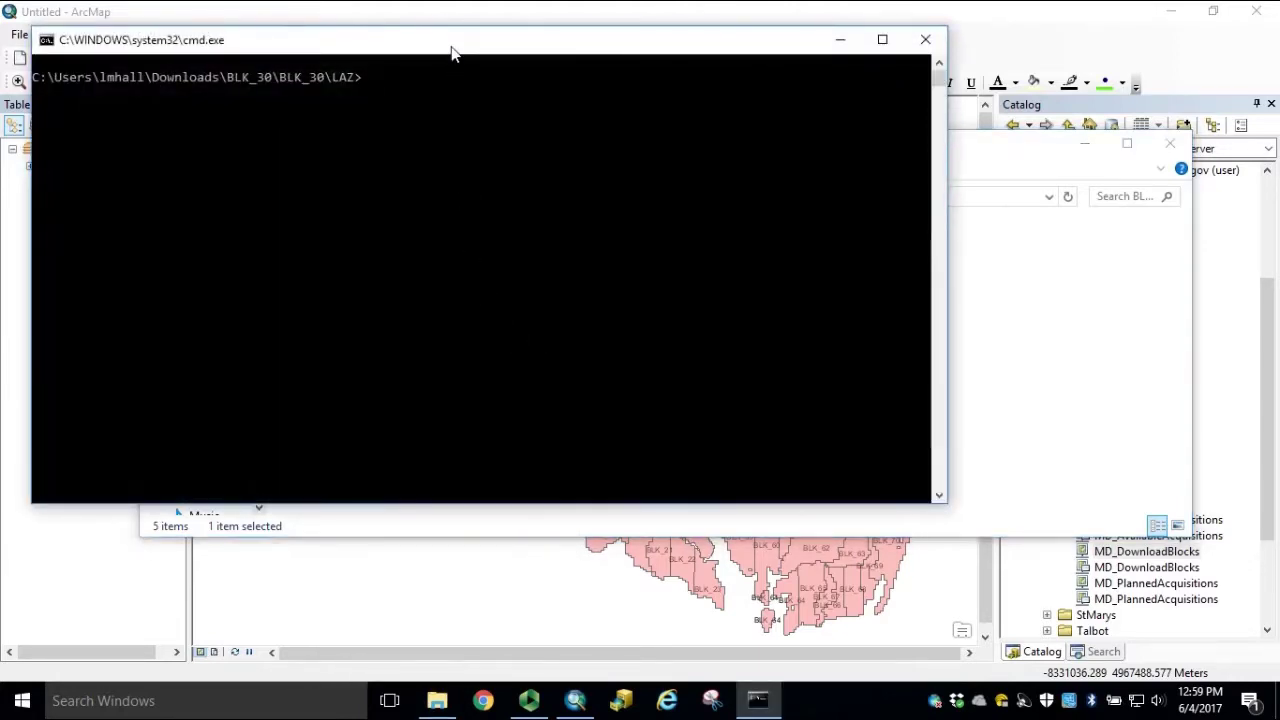
Tile the command and Explorer windows side by side and run laszip.exe *.laz
drag(450, 44, 1278, 345)
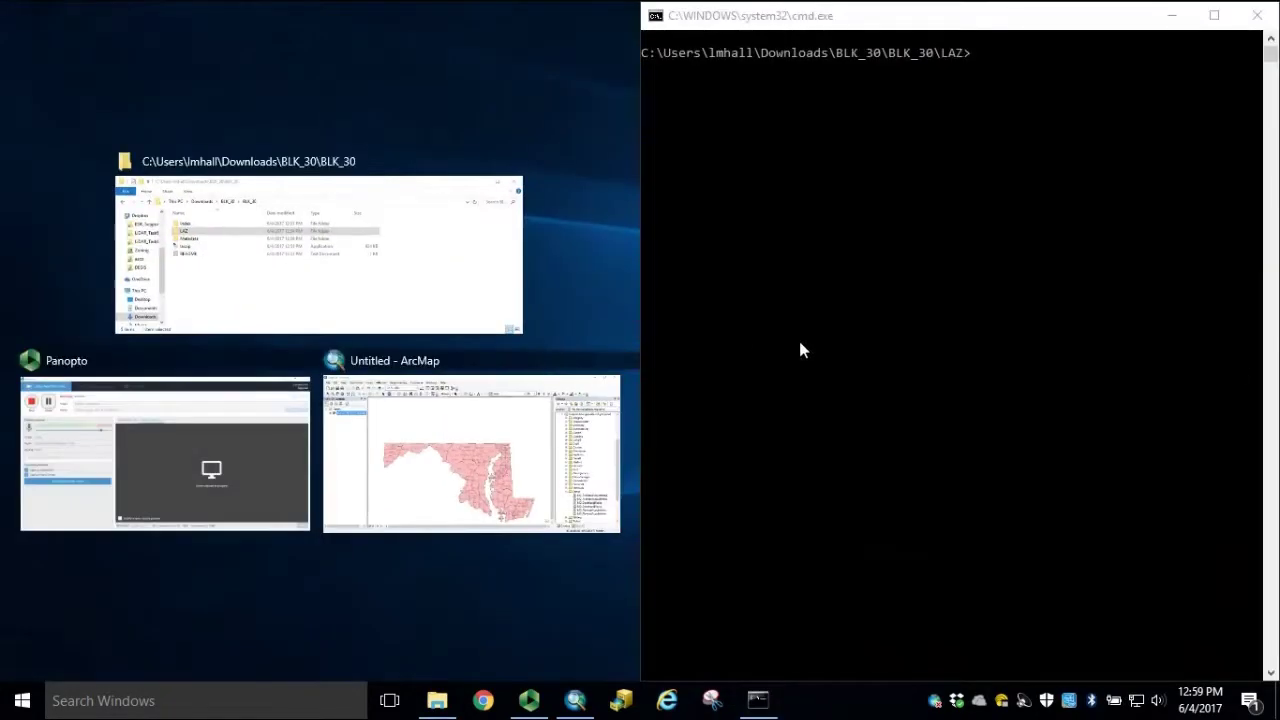
click(454, 283)
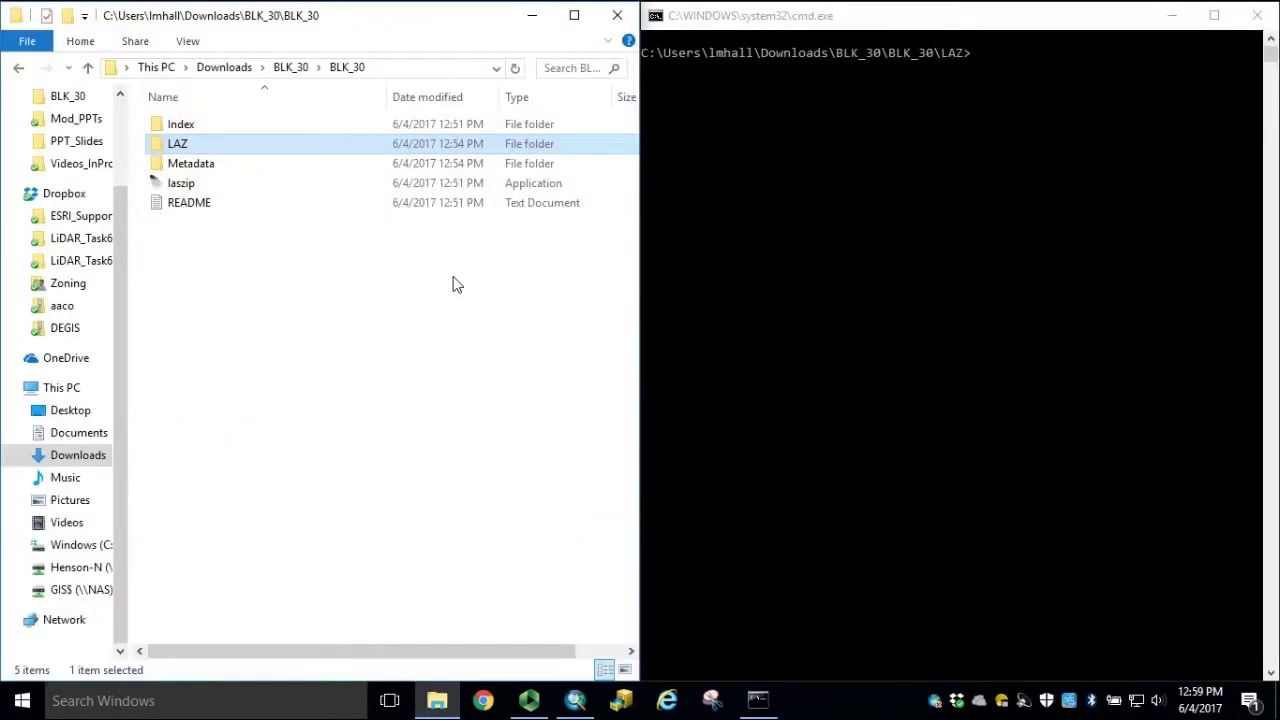
click(875, 22)
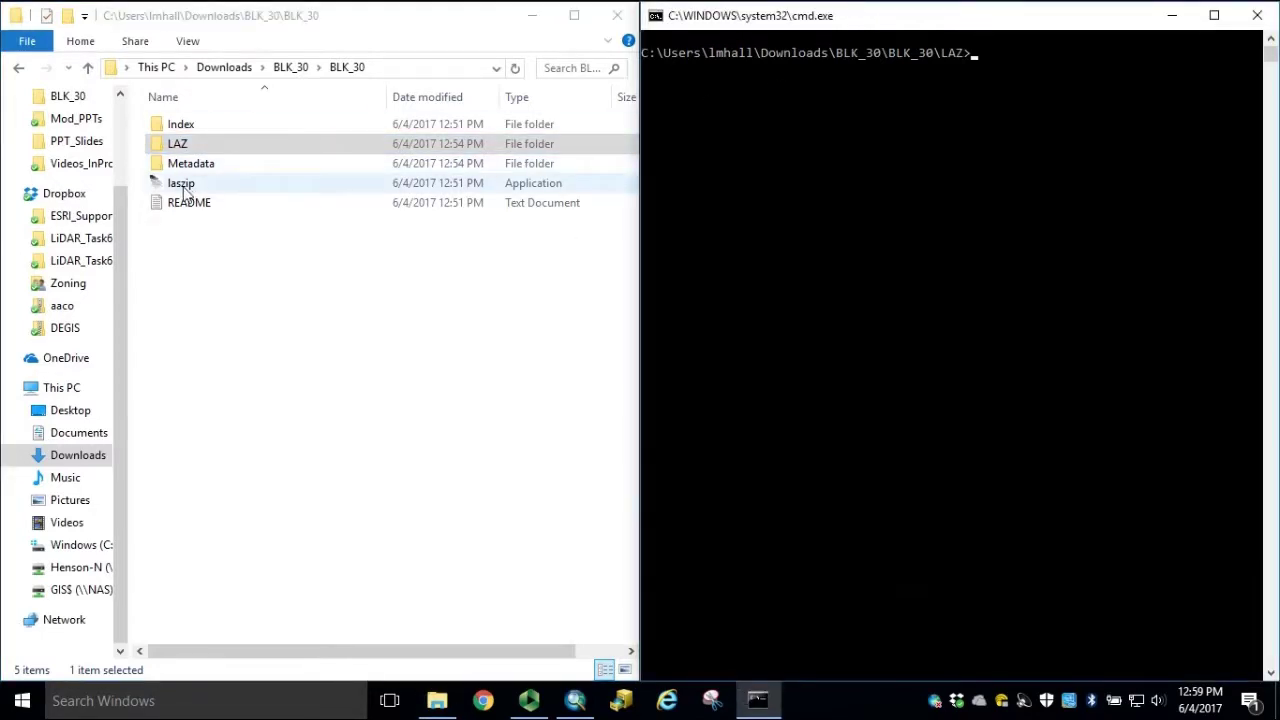
drag(178, 190, 1148, 121)
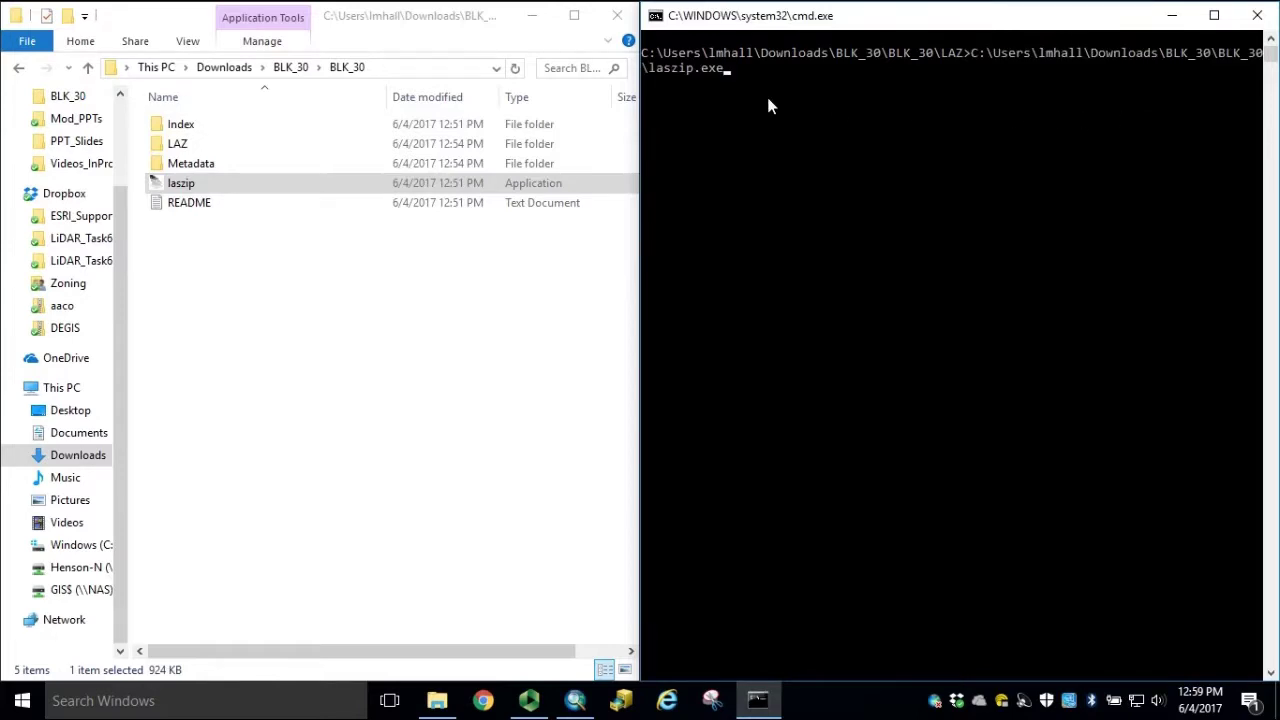
text(*.laz)
key(Return)
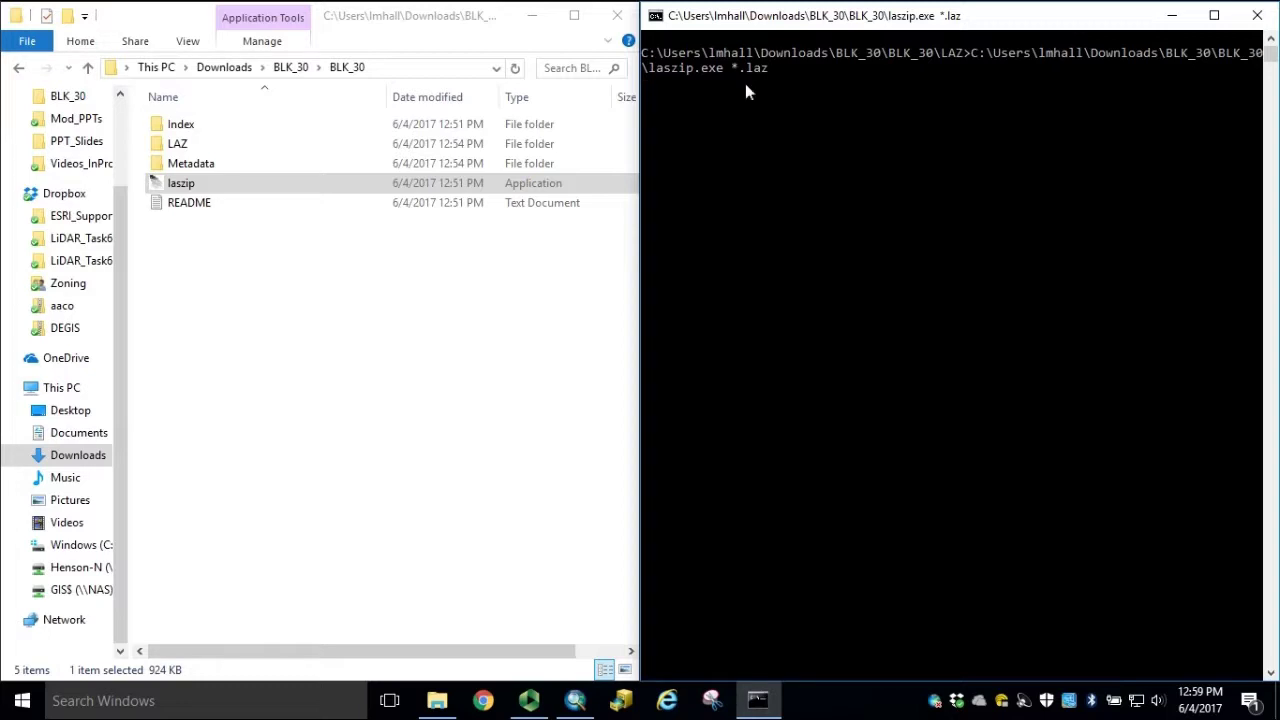
Check the new .las outputs such as 028C3.las and 029A3.las in the LAZ folder
double_click(178, 146)
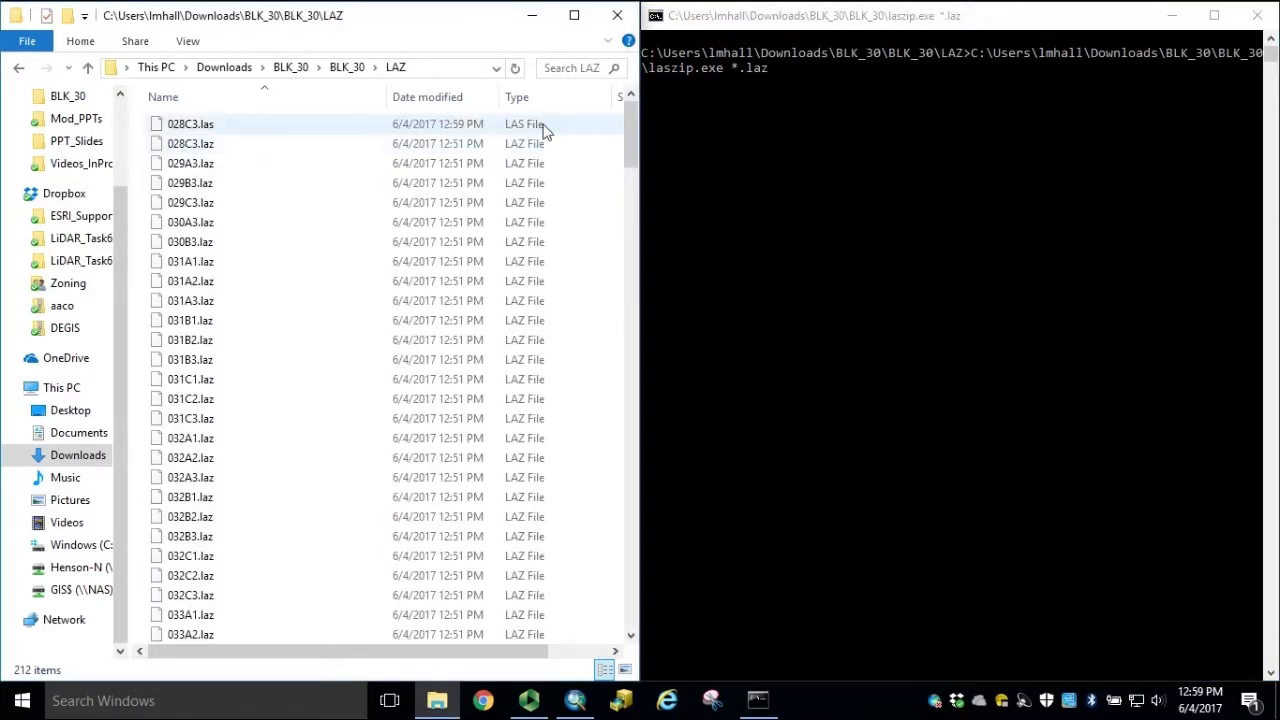
click(526, 129)
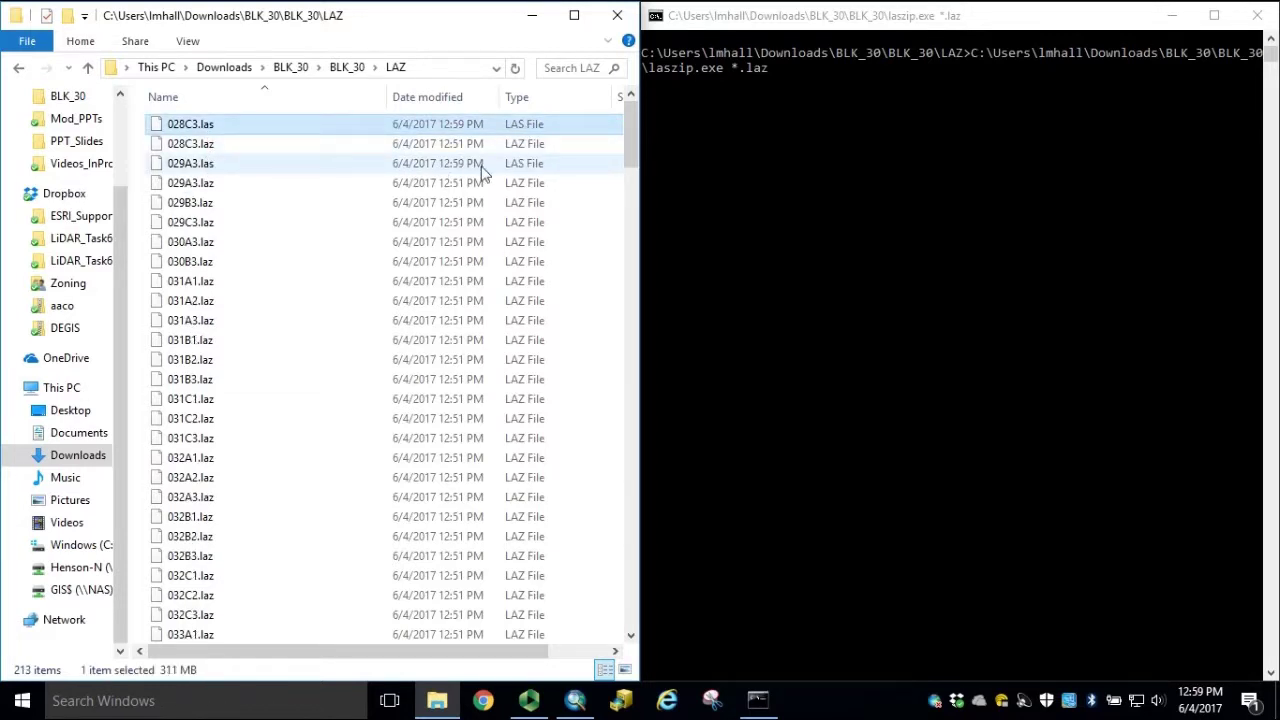
click(488, 167)
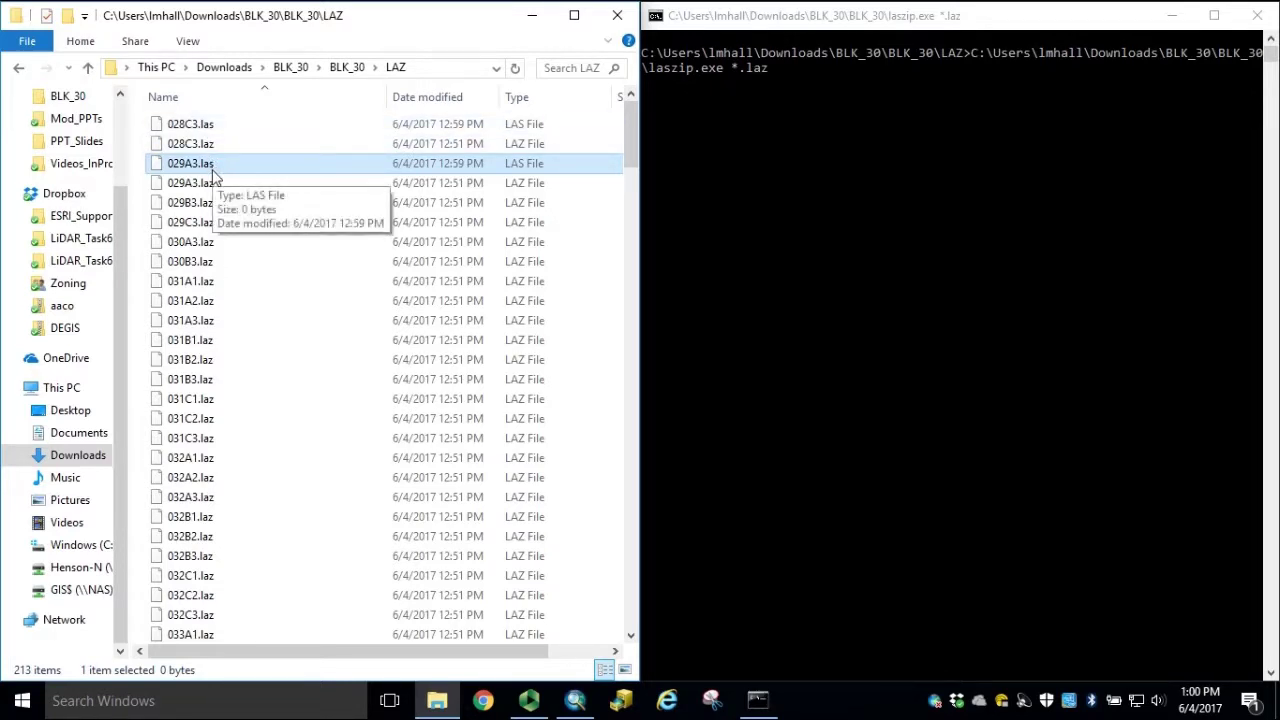
click(1225, 25)
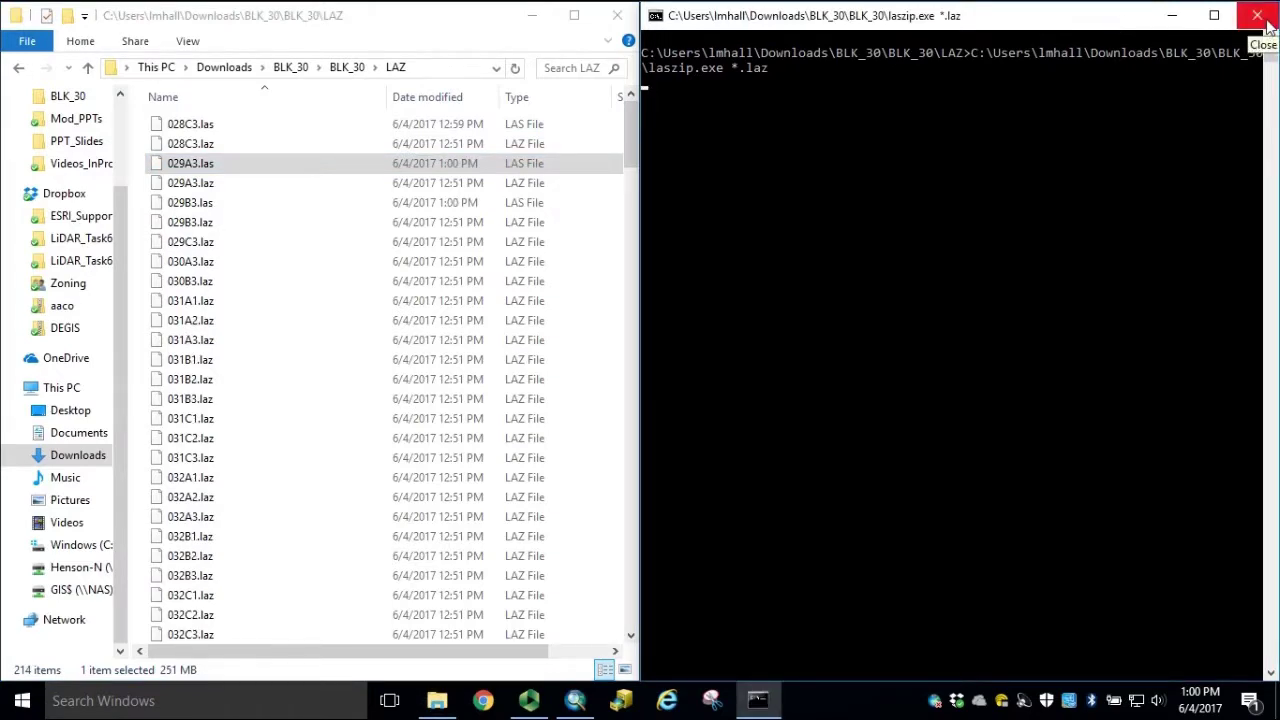
Close the command window and delete the three .las files filtered by LAS File type
click(1258, 18)
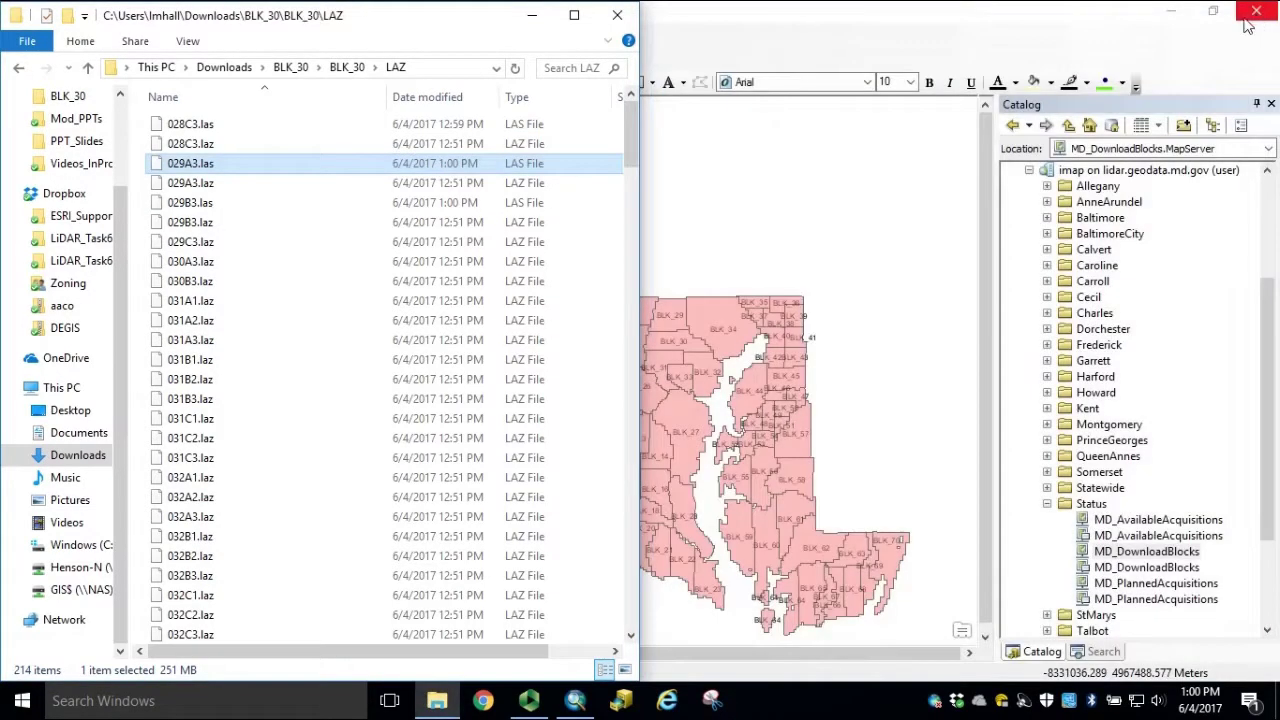
click(605, 100)
click(613, 120)
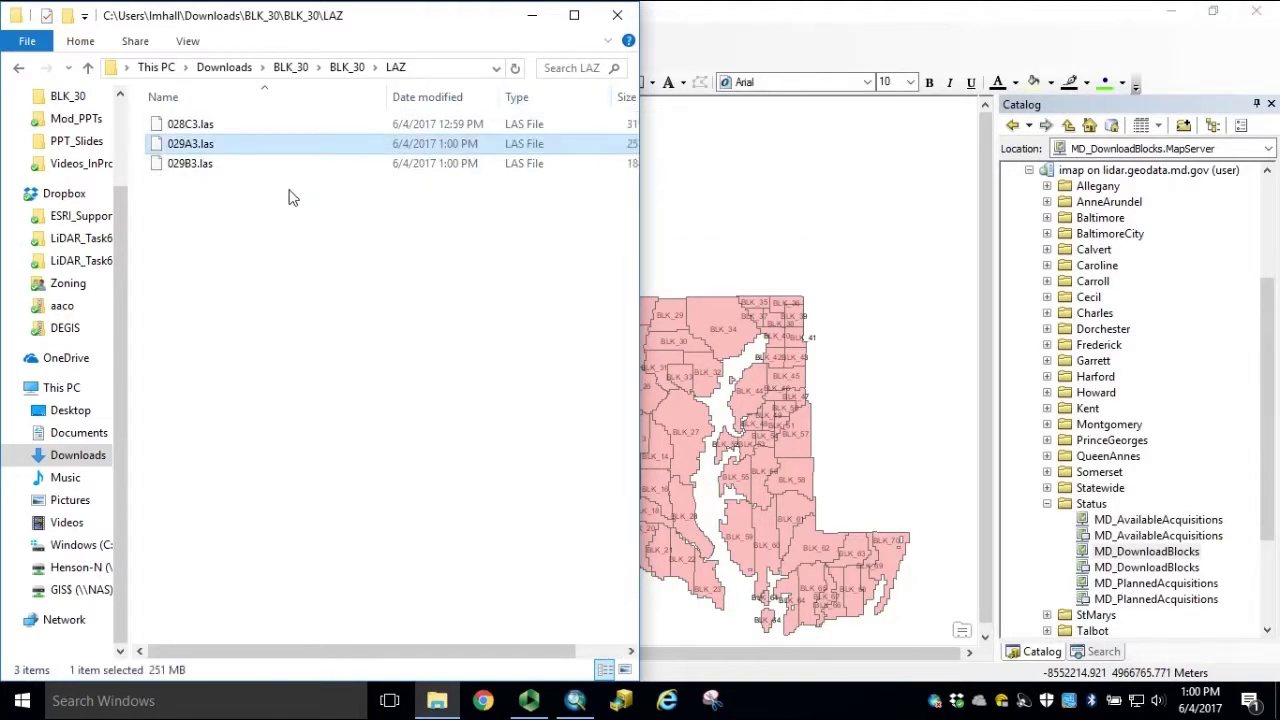
drag(314, 194, 192, 118)
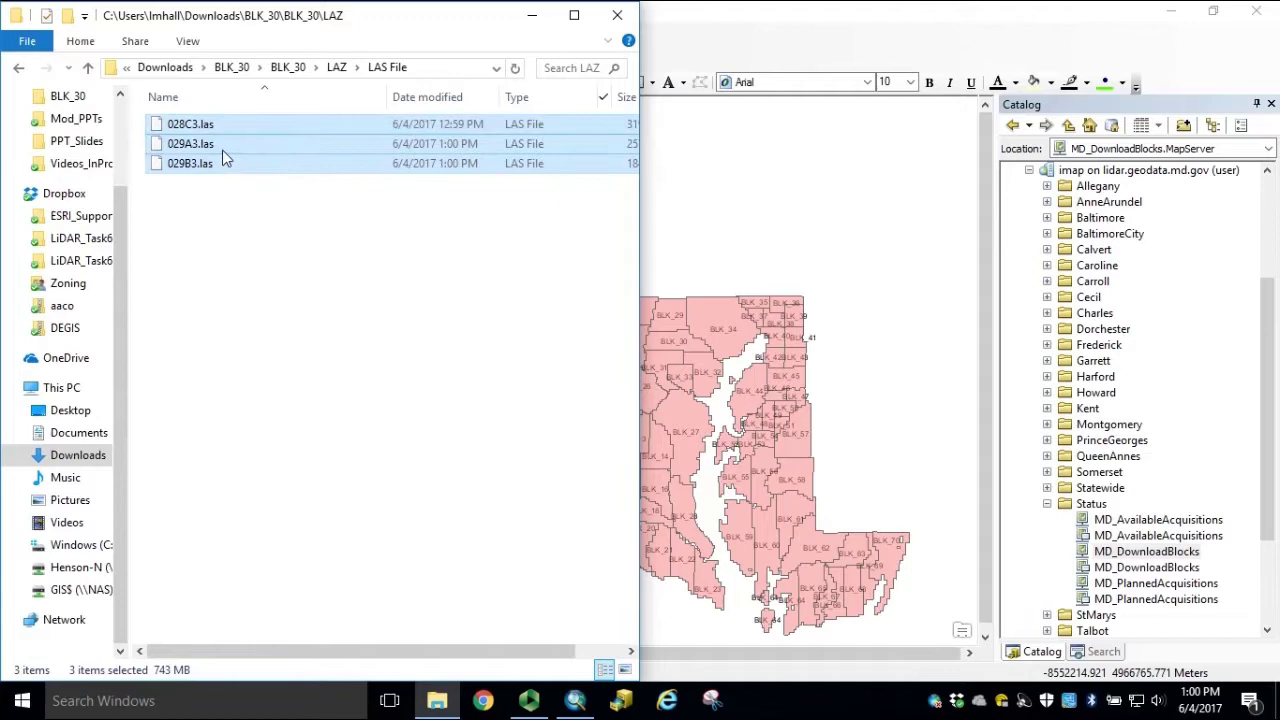
right_click(222, 150)
click(335, 330)
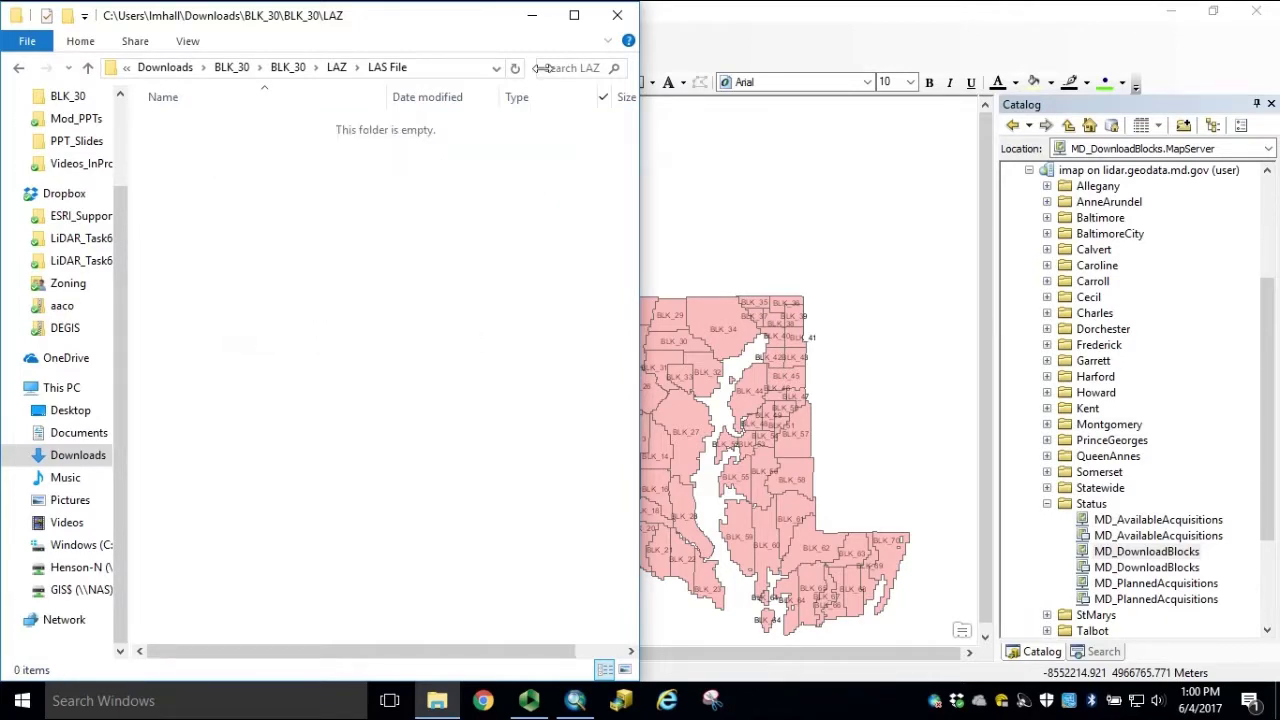
Clear the type filter to show the 211 .laz files and return to BLK_30
click(604, 98)
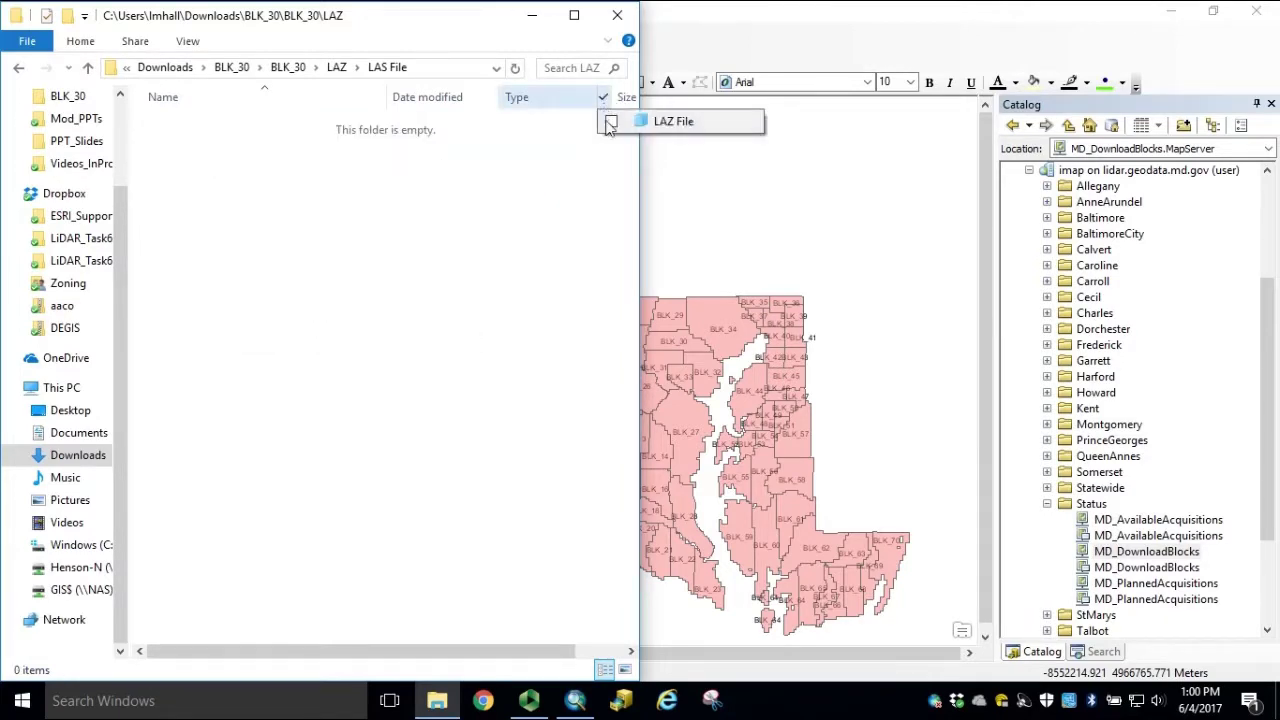
click(610, 121)
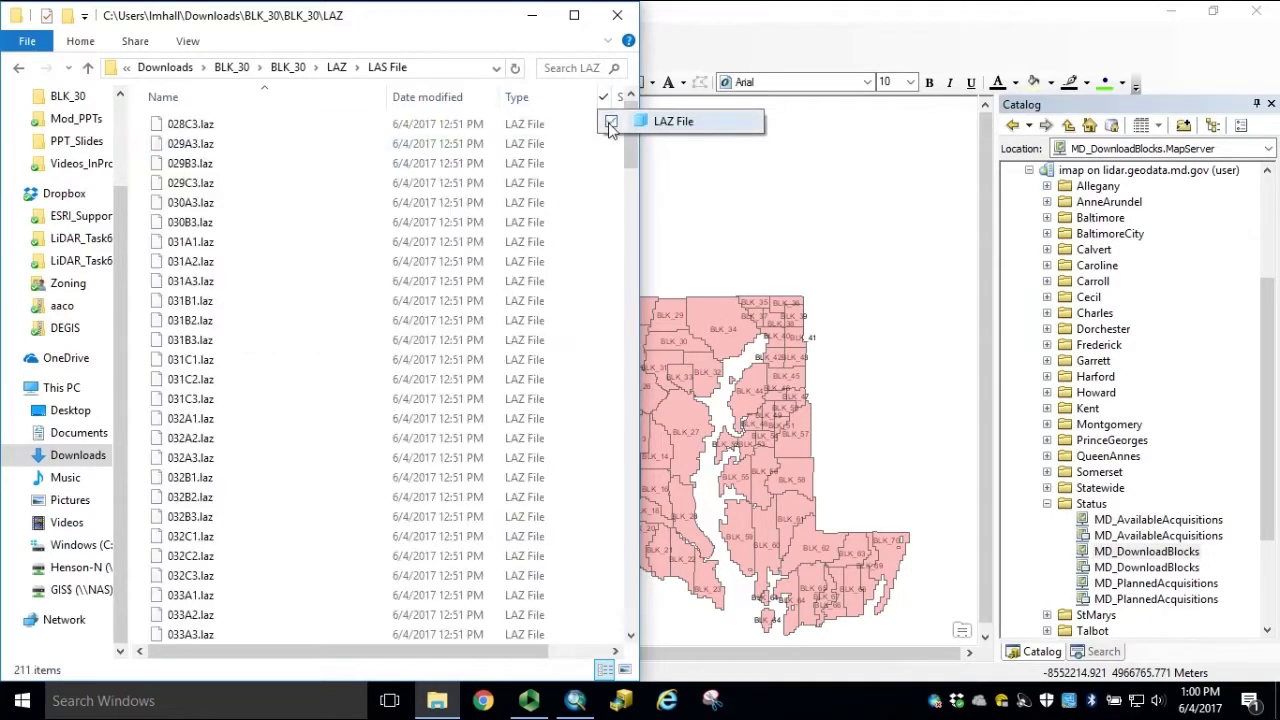
click(288, 67)
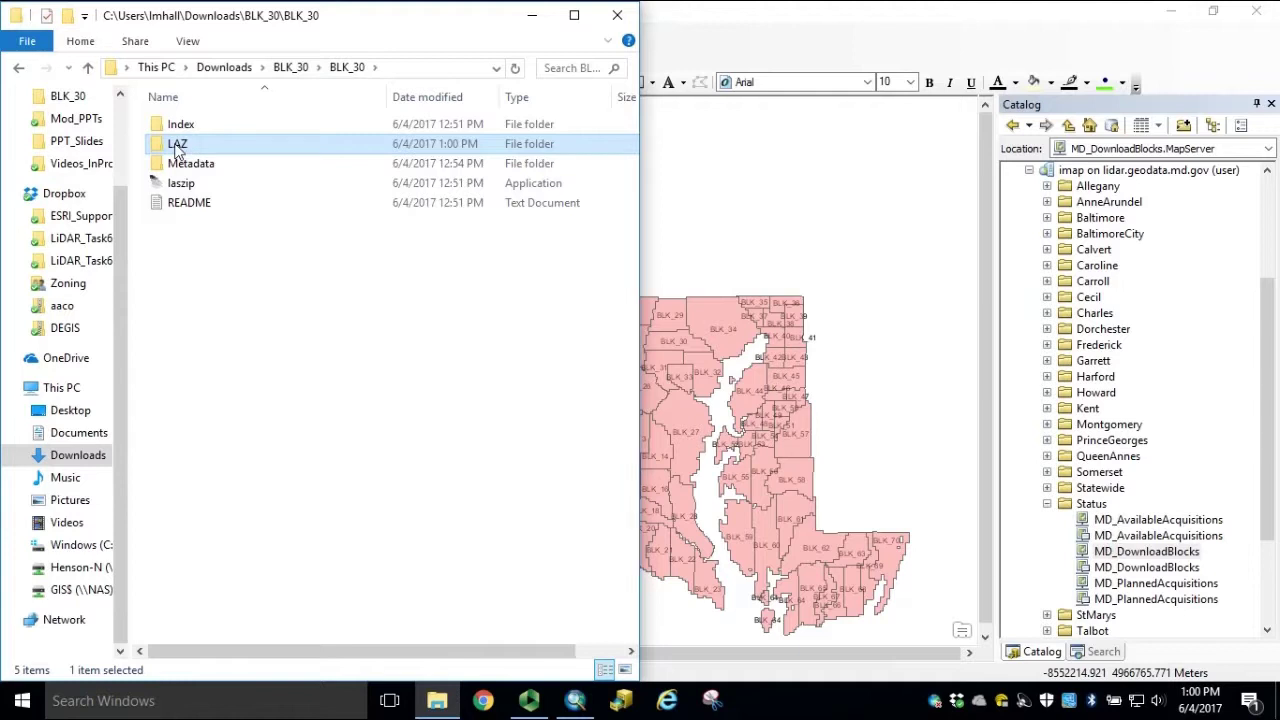
Open a command window on the LAZ folder
mouse_move(176, 149)
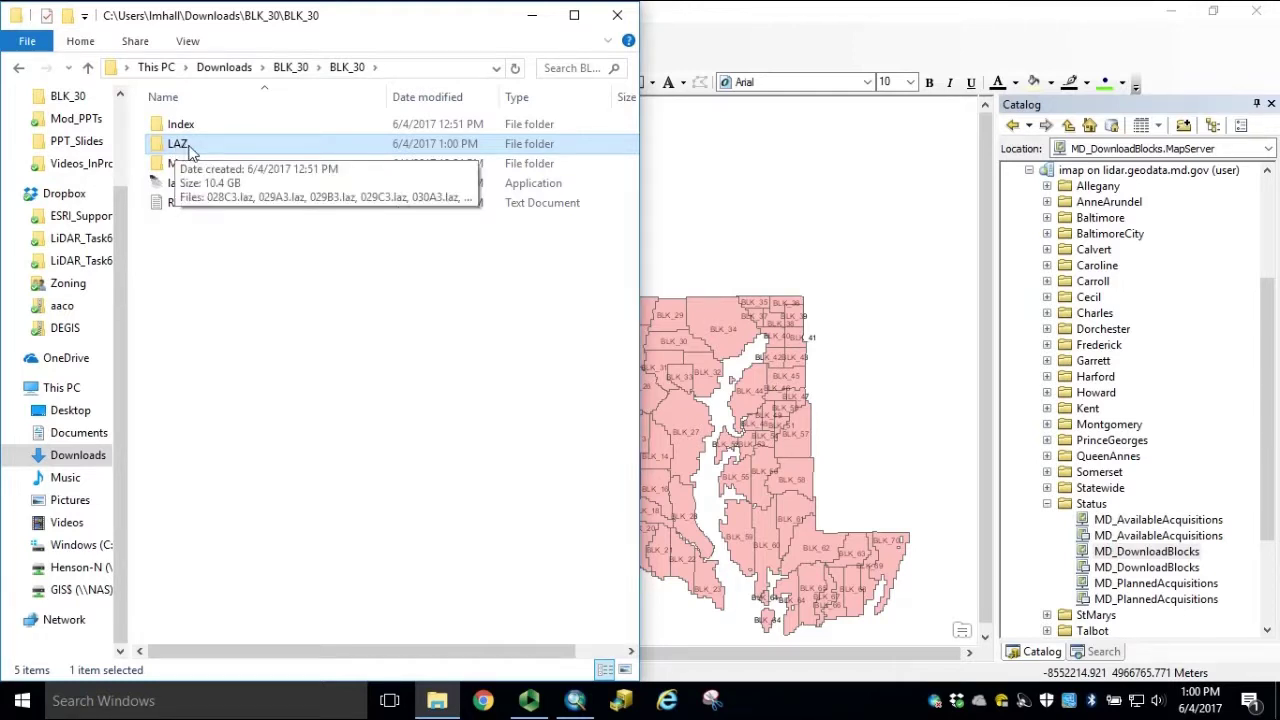
right_click(198, 151)
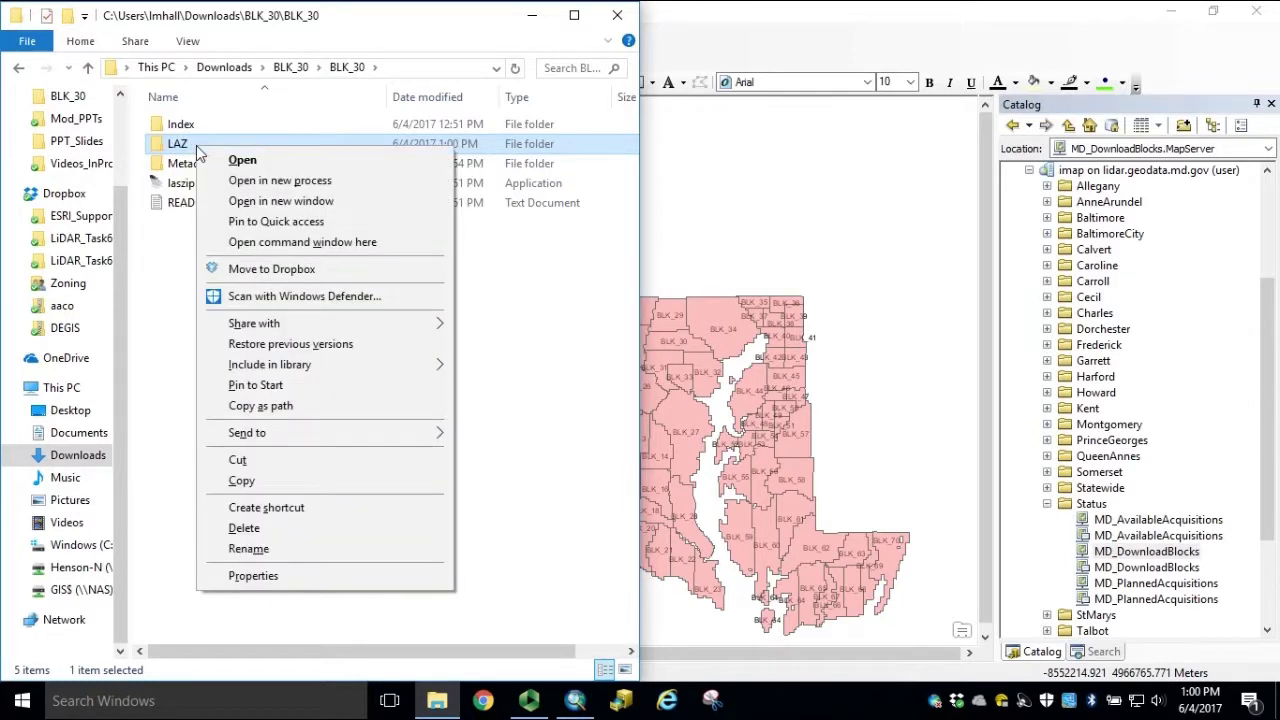
click(399, 250)
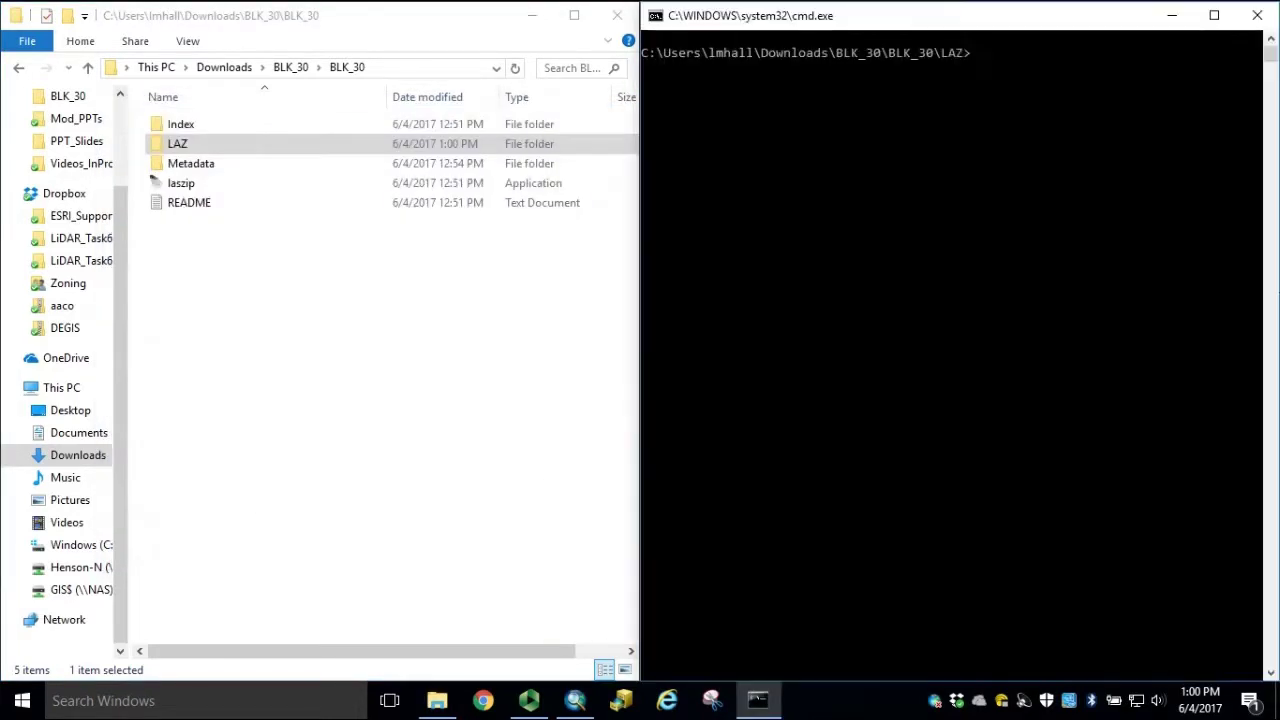
Create a new folder named LAS inside BLK_30
click(248, 294)
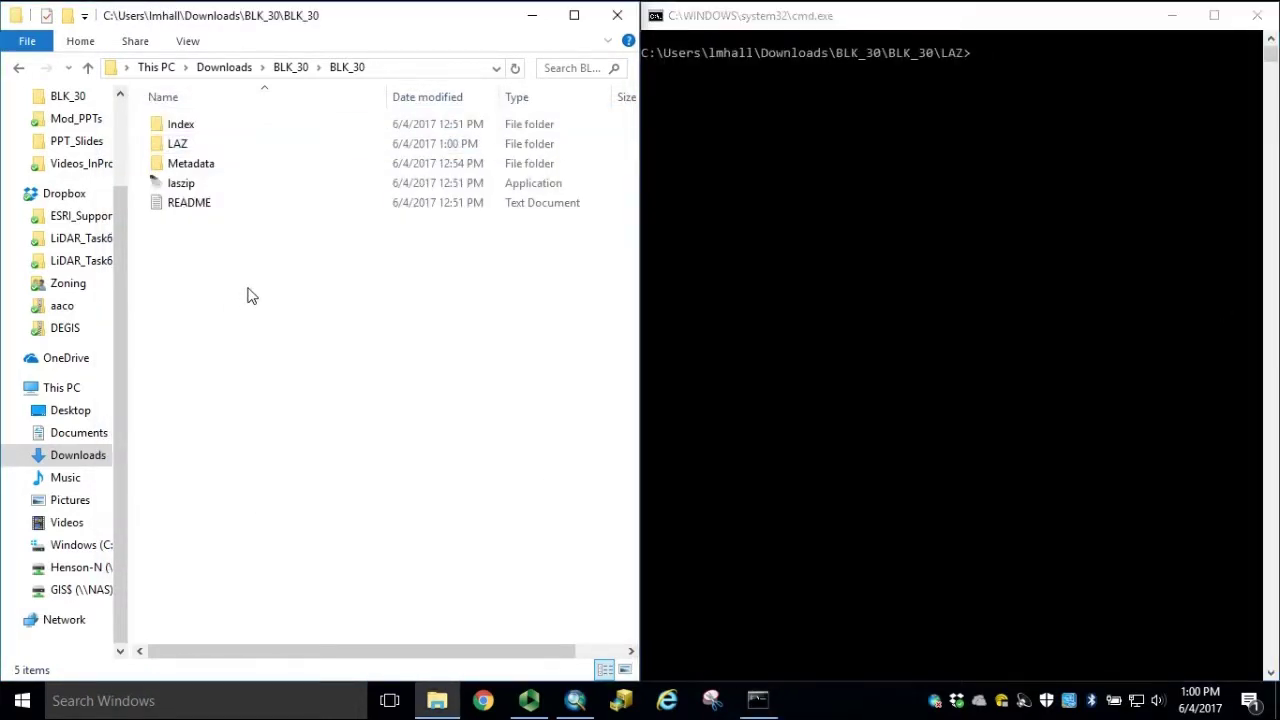
right_click(199, 270)
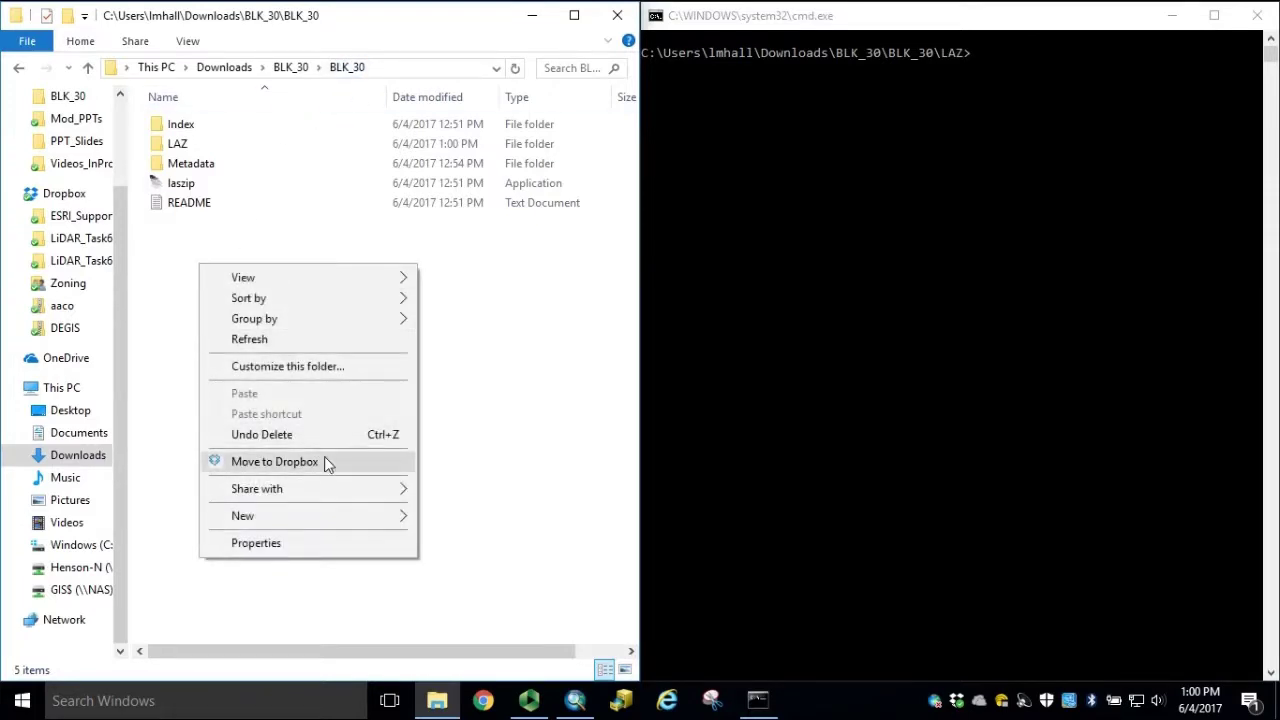
mouse_move(327, 512)
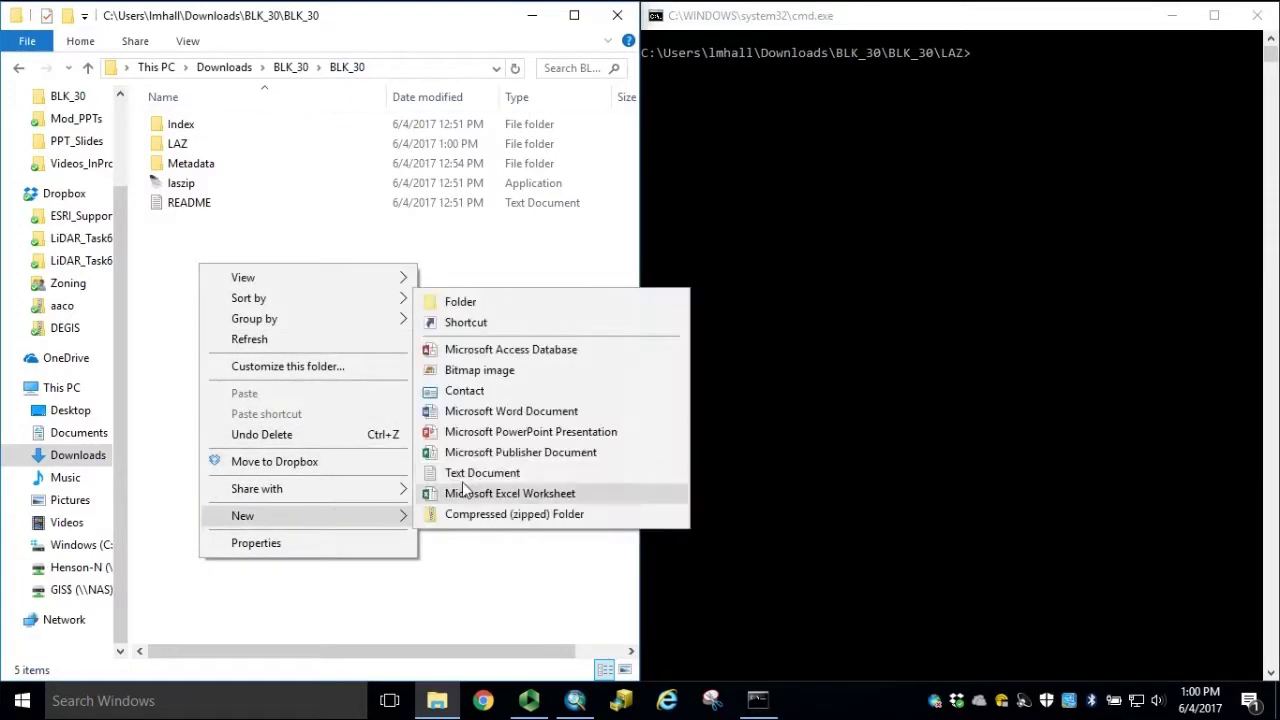
click(497, 304)
text(LAS)
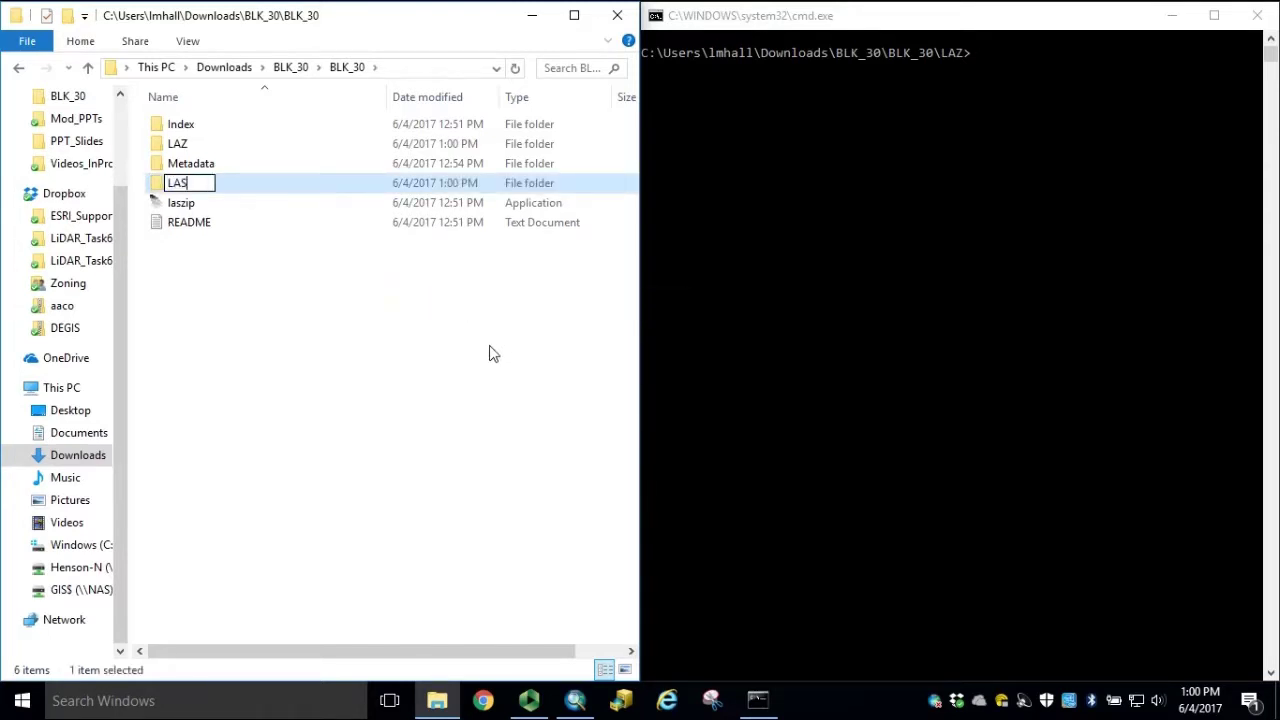
key(Return)
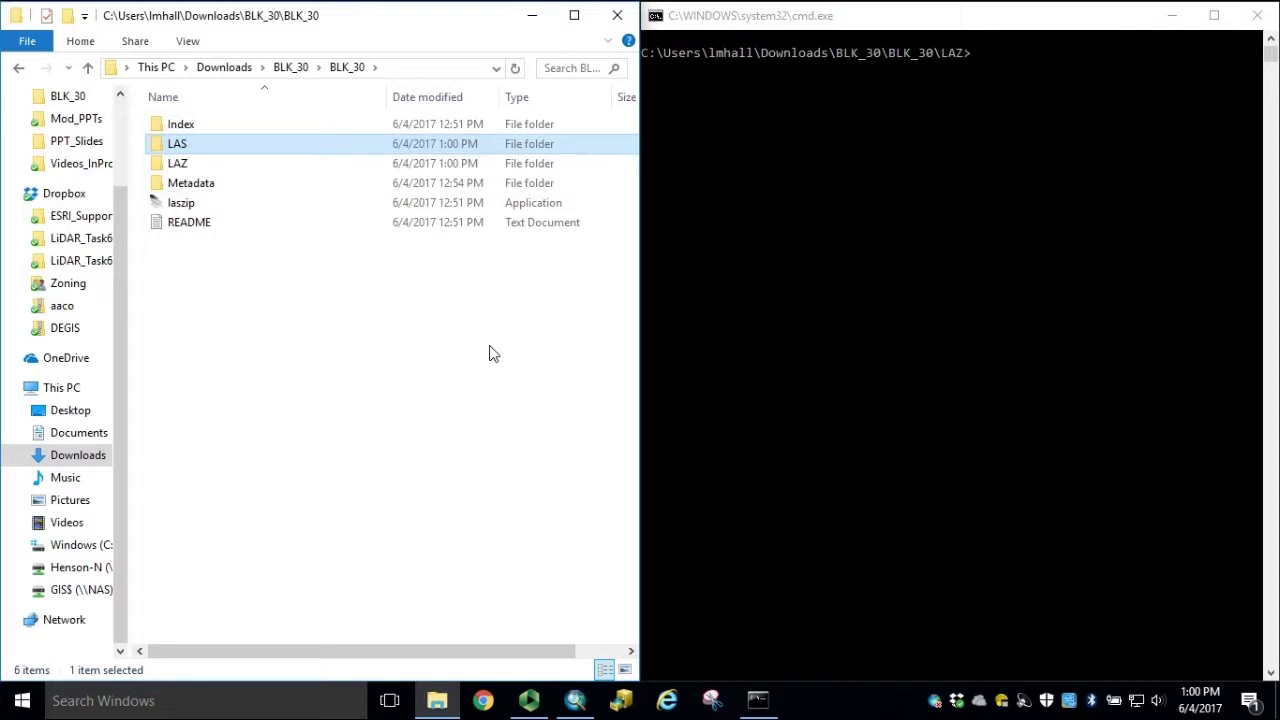
Enter laszip.exe *.laz -odir at the LAZ command prompt
click(998, 22)
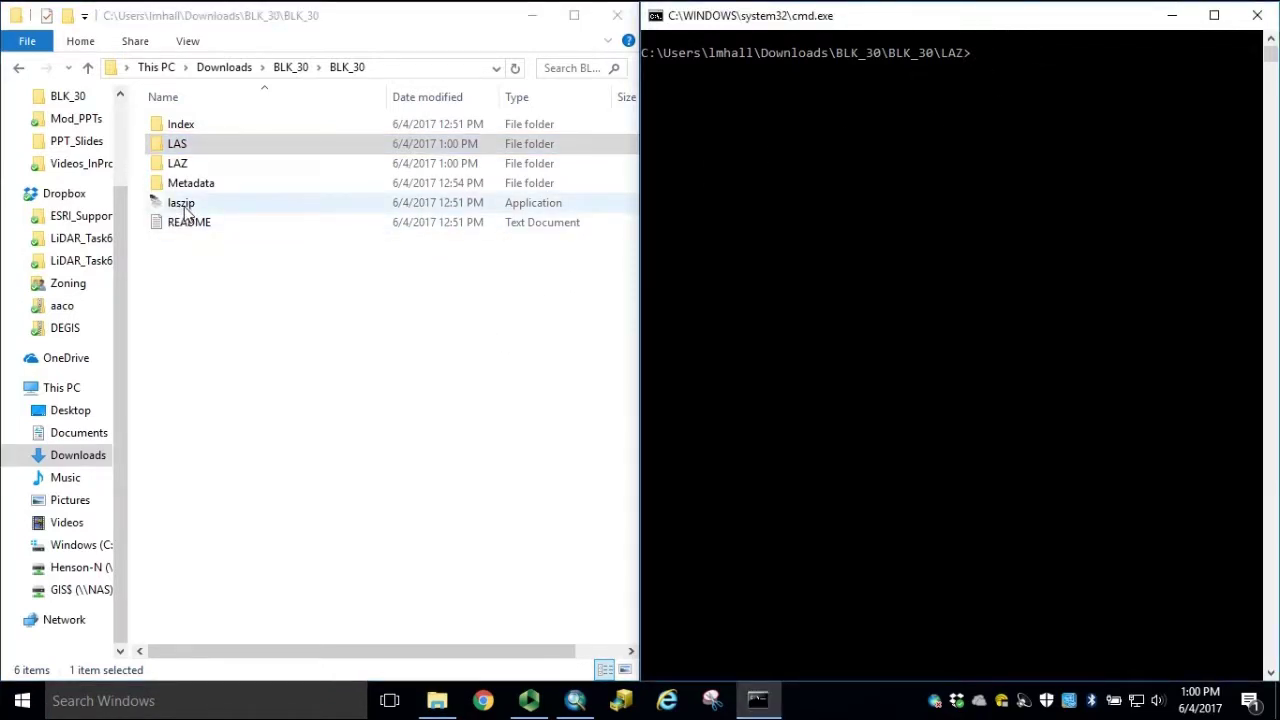
drag(181, 210, 1125, 108)
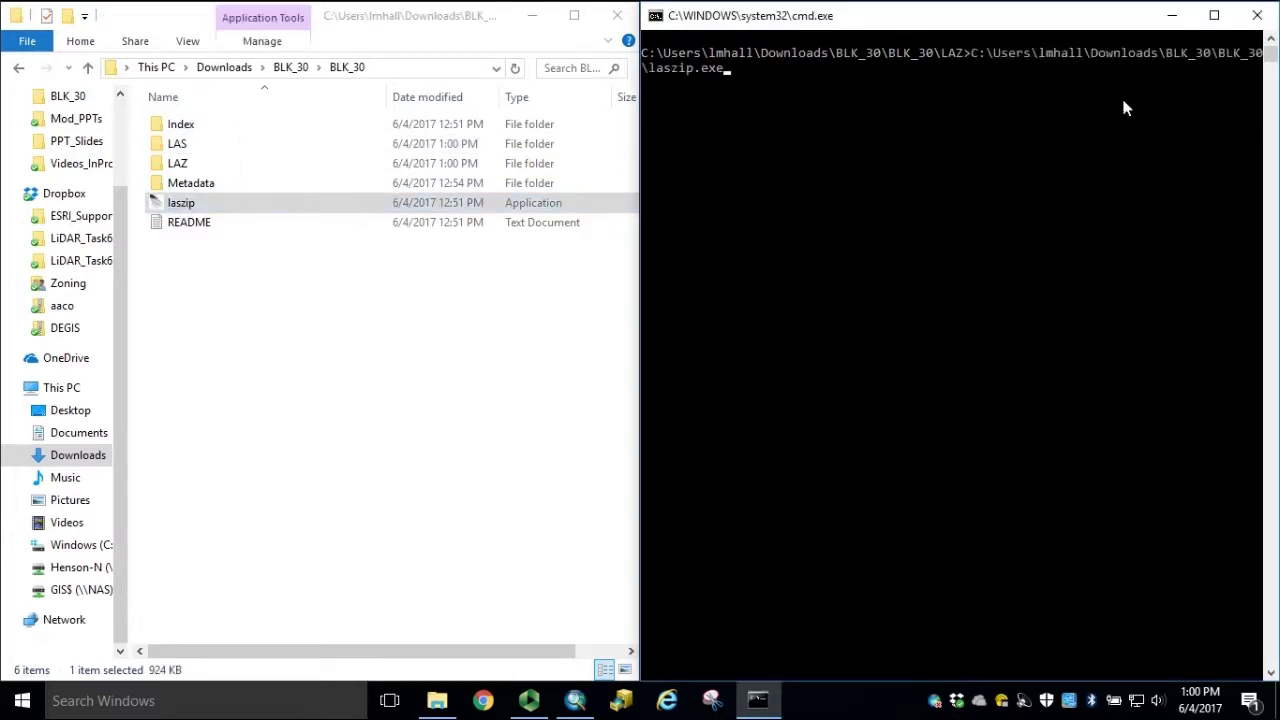
text(*.laz -odir)
key(alt+Tab)
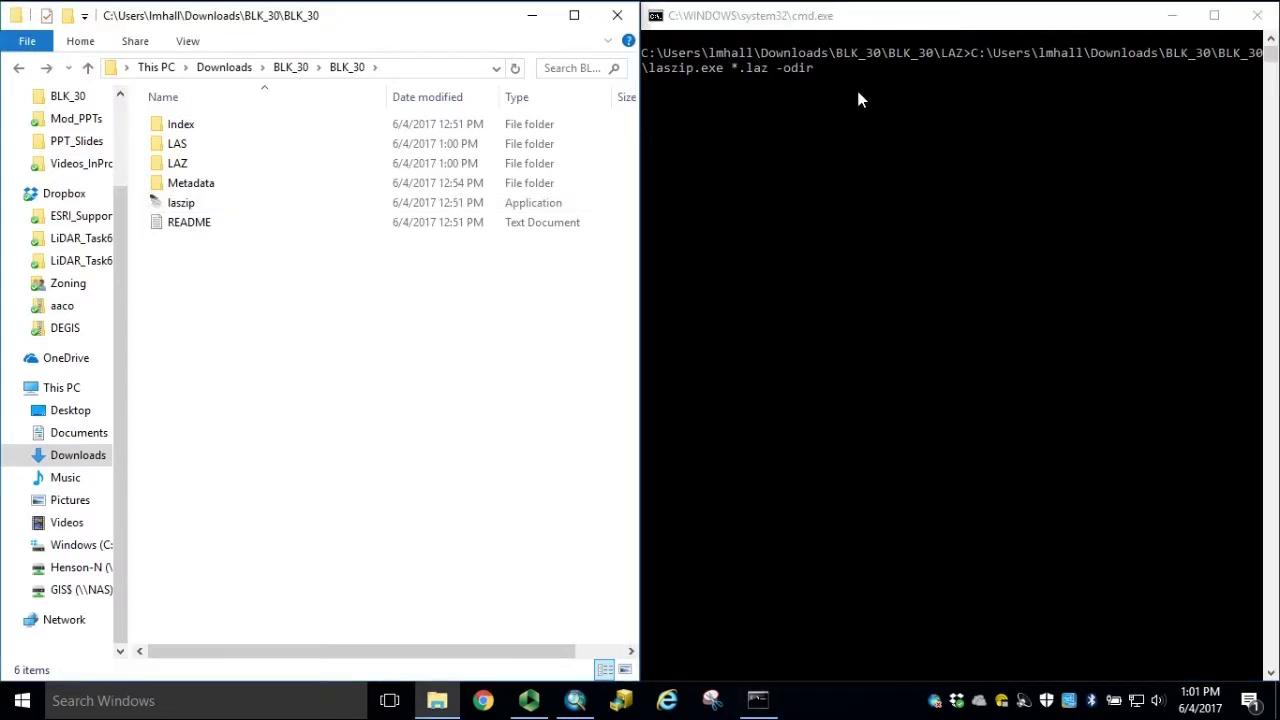
Copy the BLK_30\LAS folder path and paste it as the -odir output directory
double_click(178, 145)
click(465, 72)
key(ctrl+c)
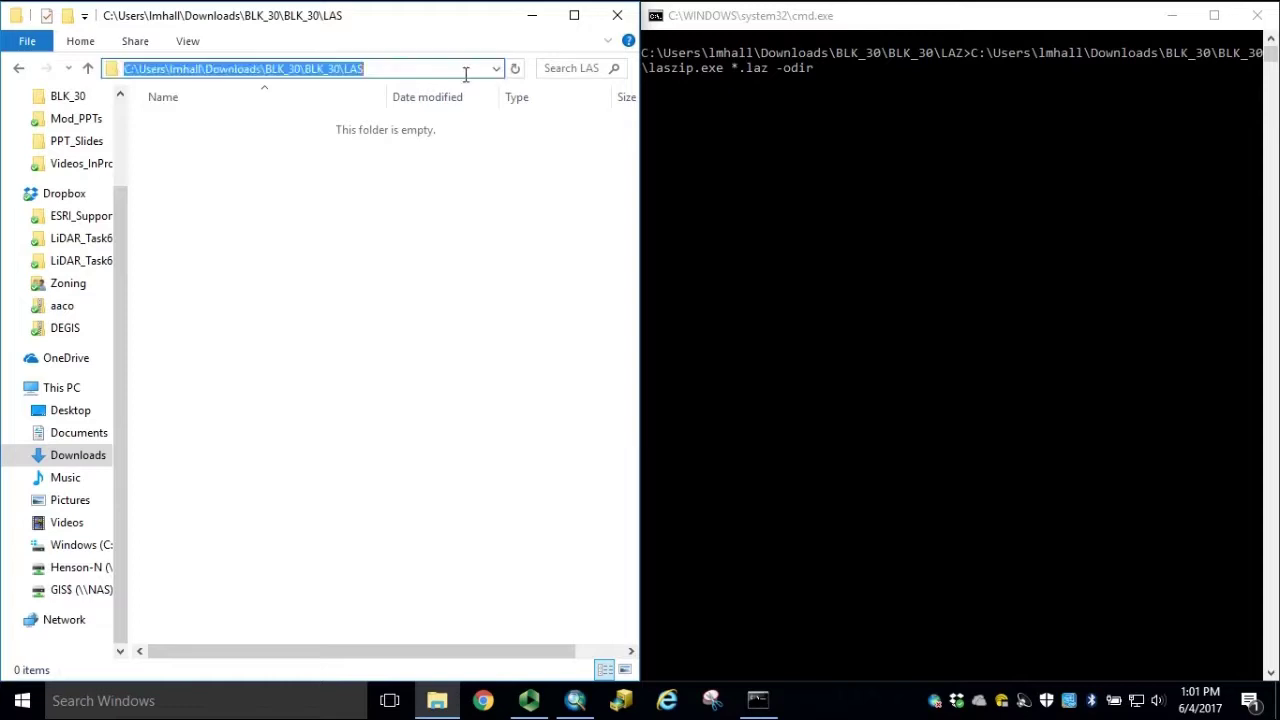
click(861, 74)
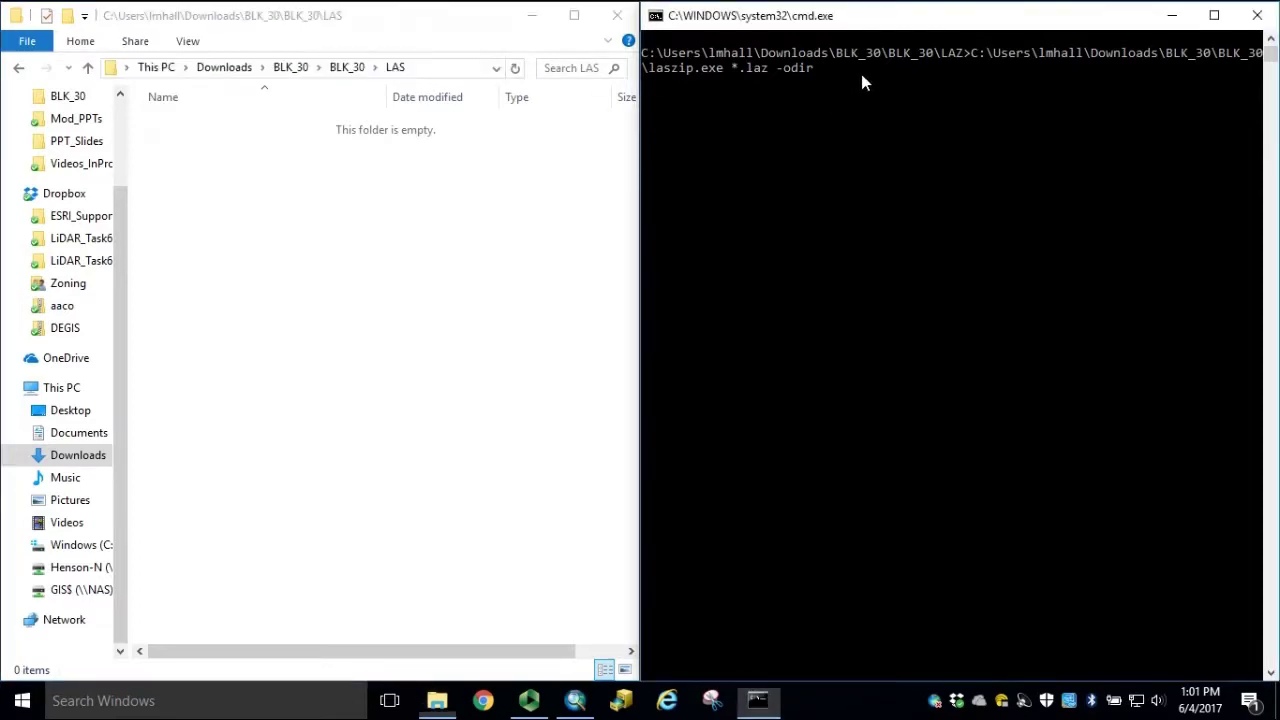
right_click(846, 76)
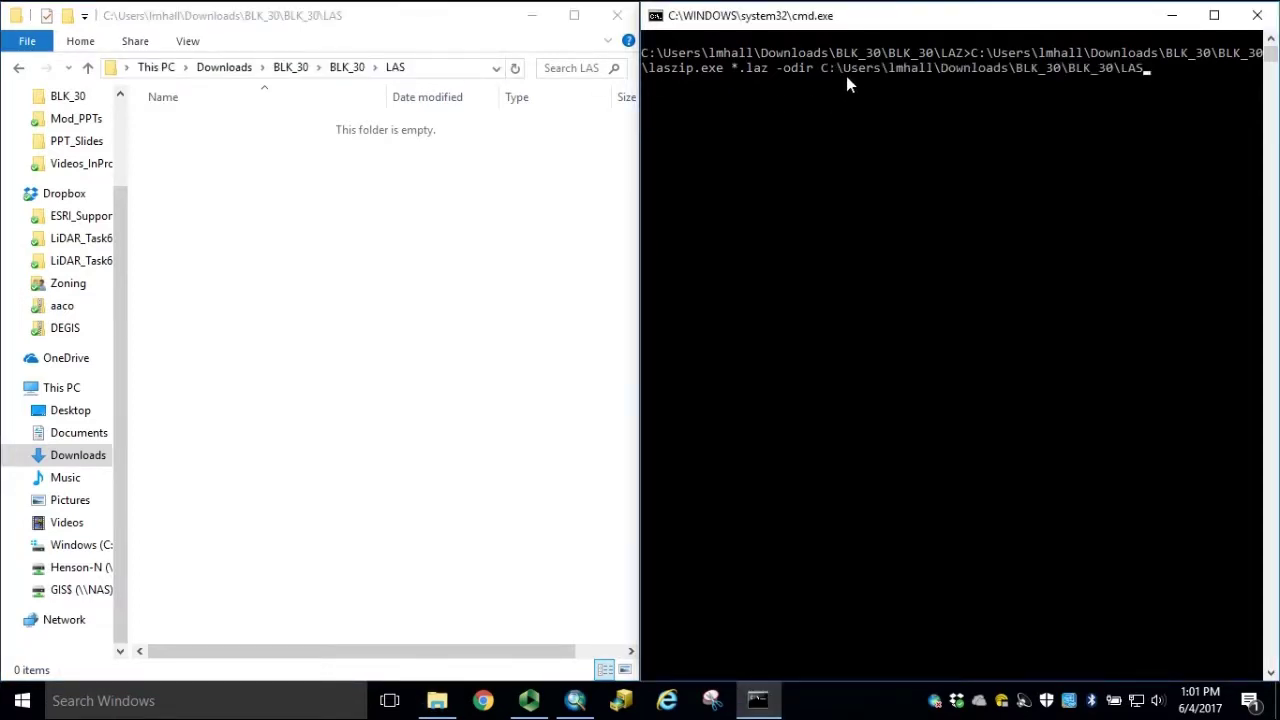
click(1192, 97)
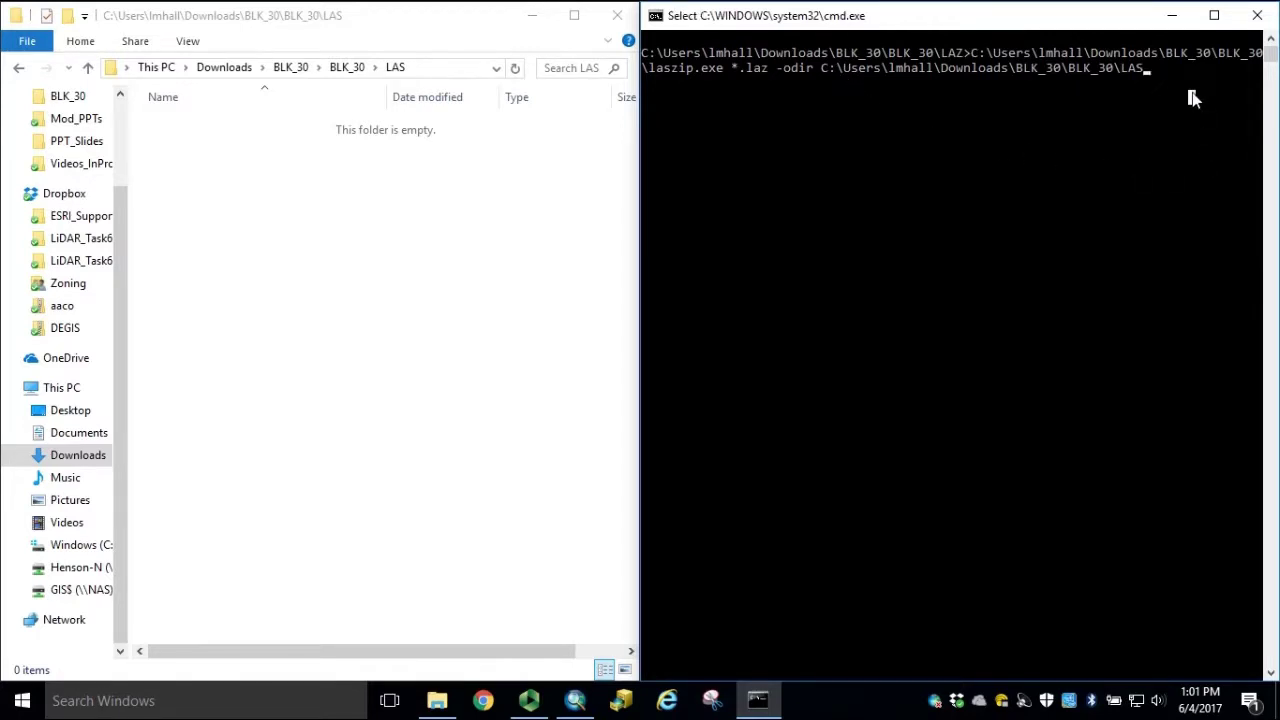
key(Return)
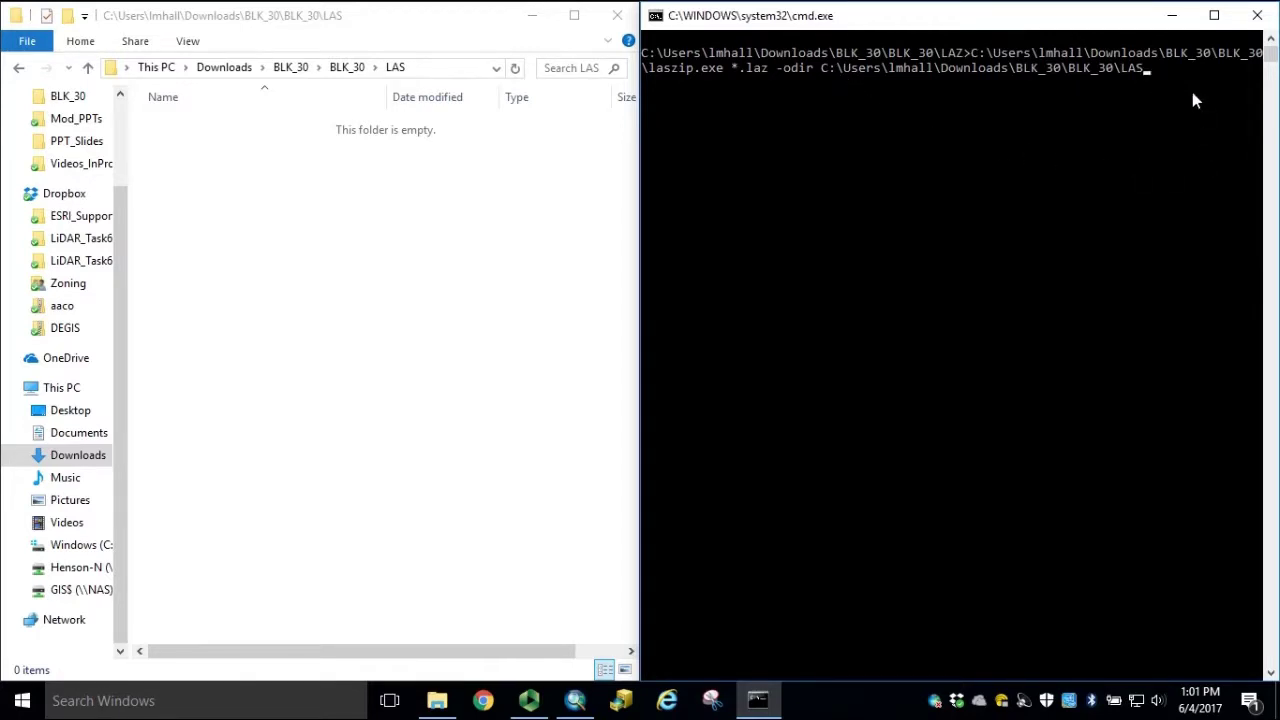
Run the laszip conversion and confirm 028C3.las and 029A3.las appear in the BLK_30\LAS folder
key(Return)
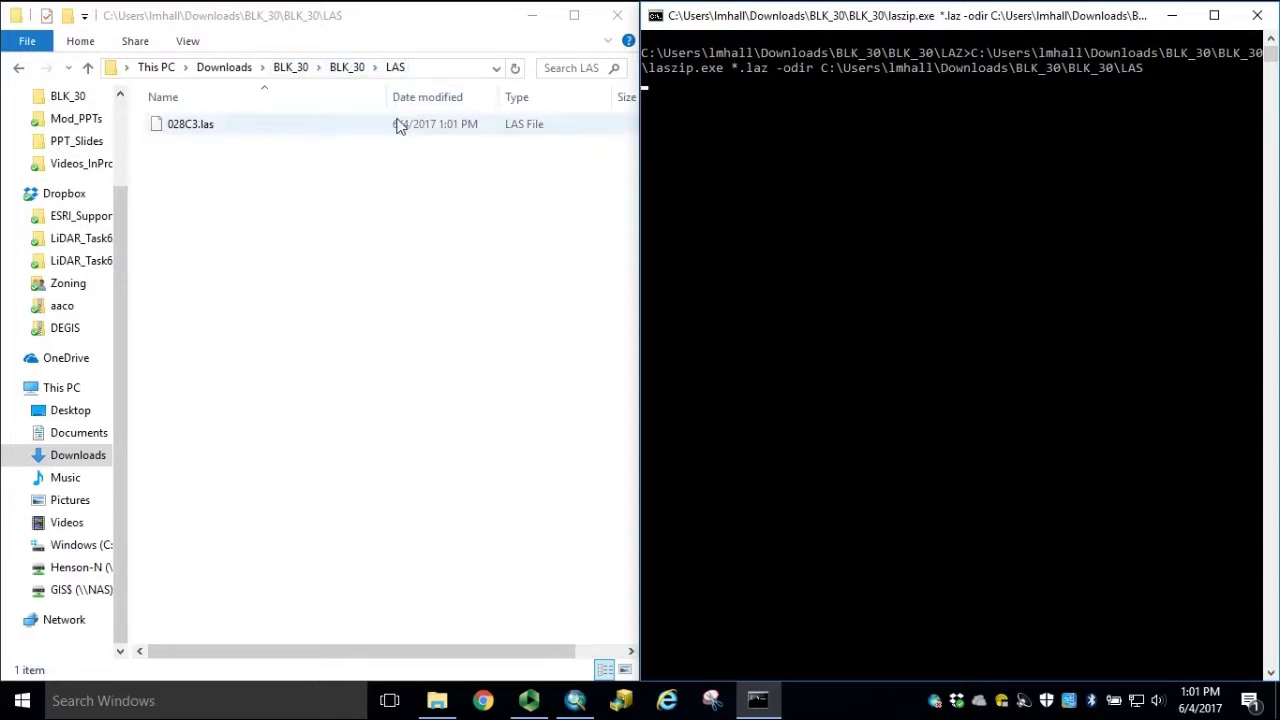
click(386, 205)
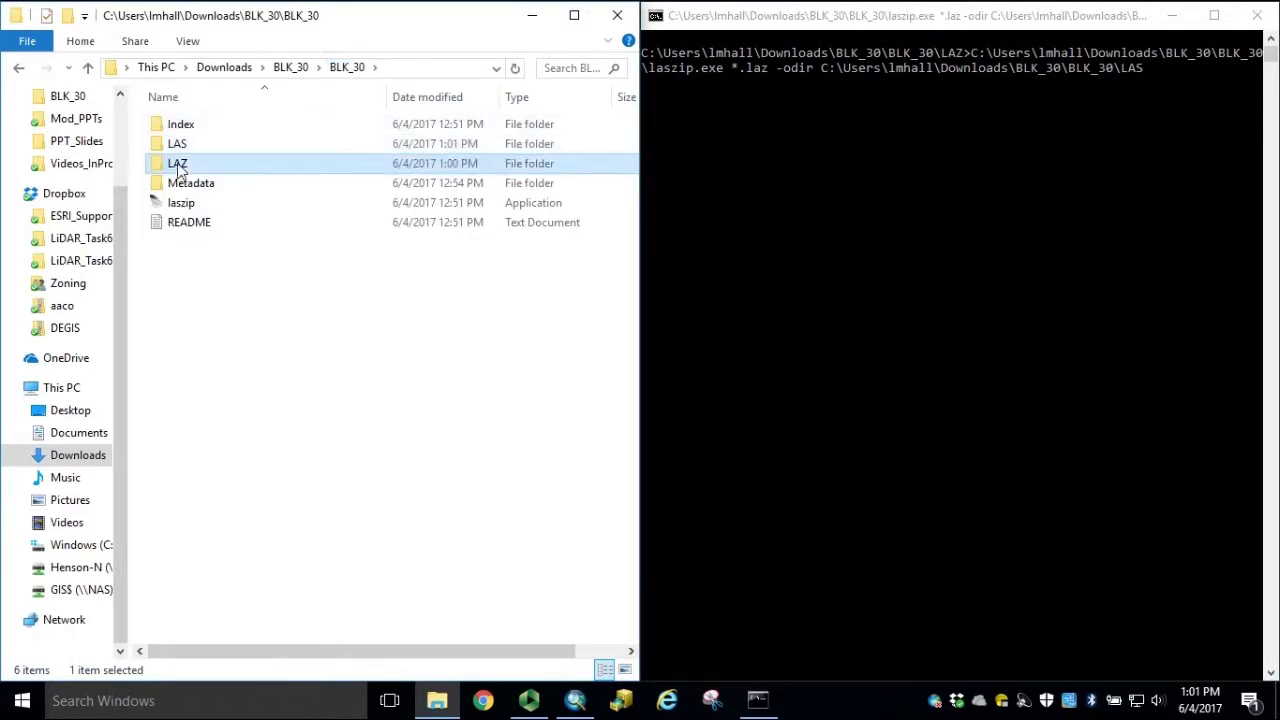
double_click(180, 165)
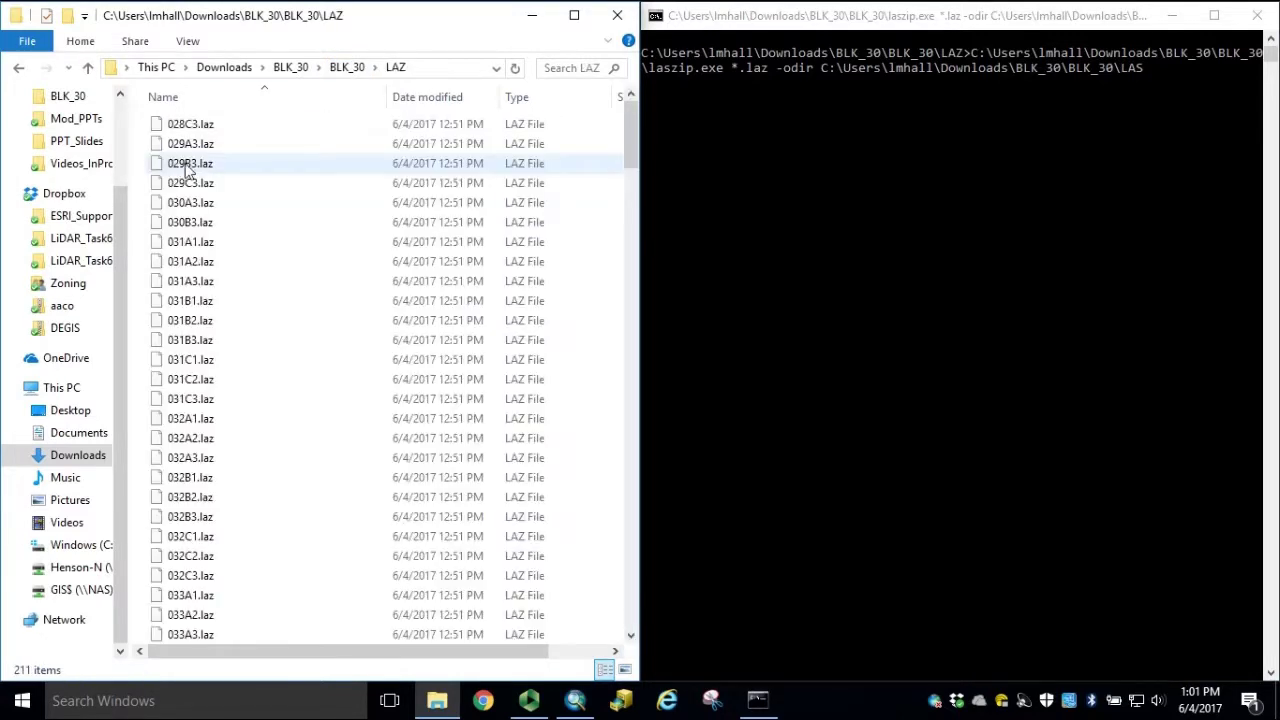
click(347, 68)
double_click(193, 147)
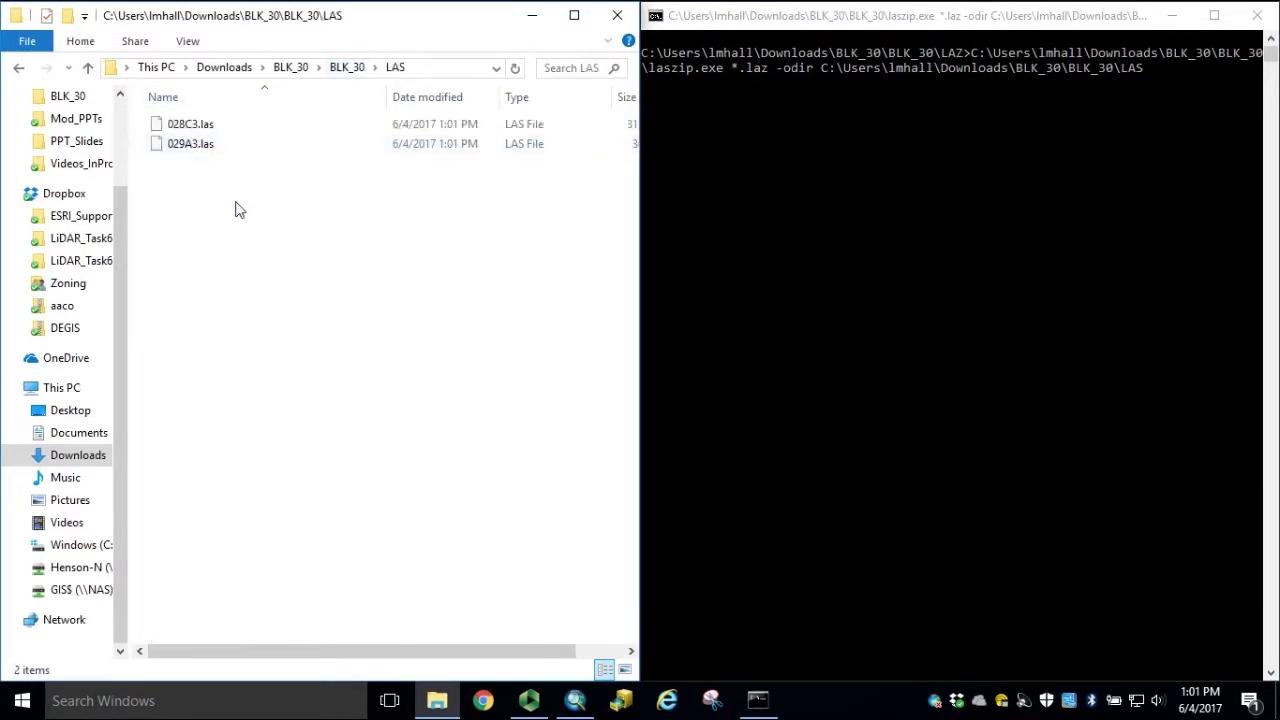